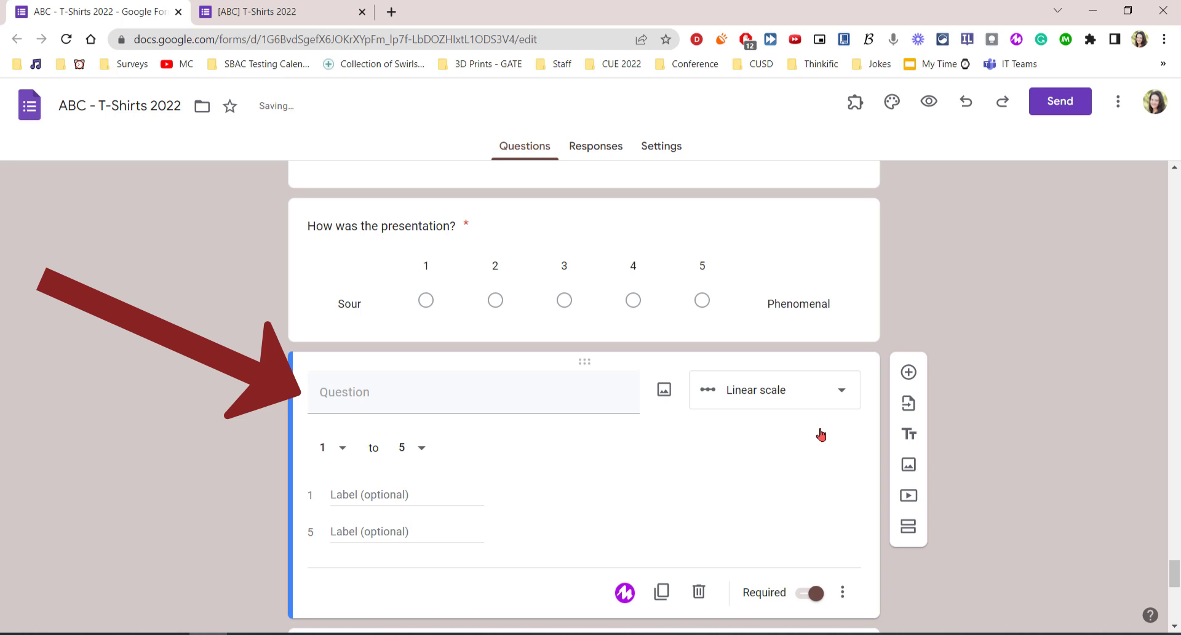
Title the new linear scale question "How was the presentation?".
{"action": "left_click", "coordinate": [459, 396]}
{"action": "type", "text": "How was the pr"}
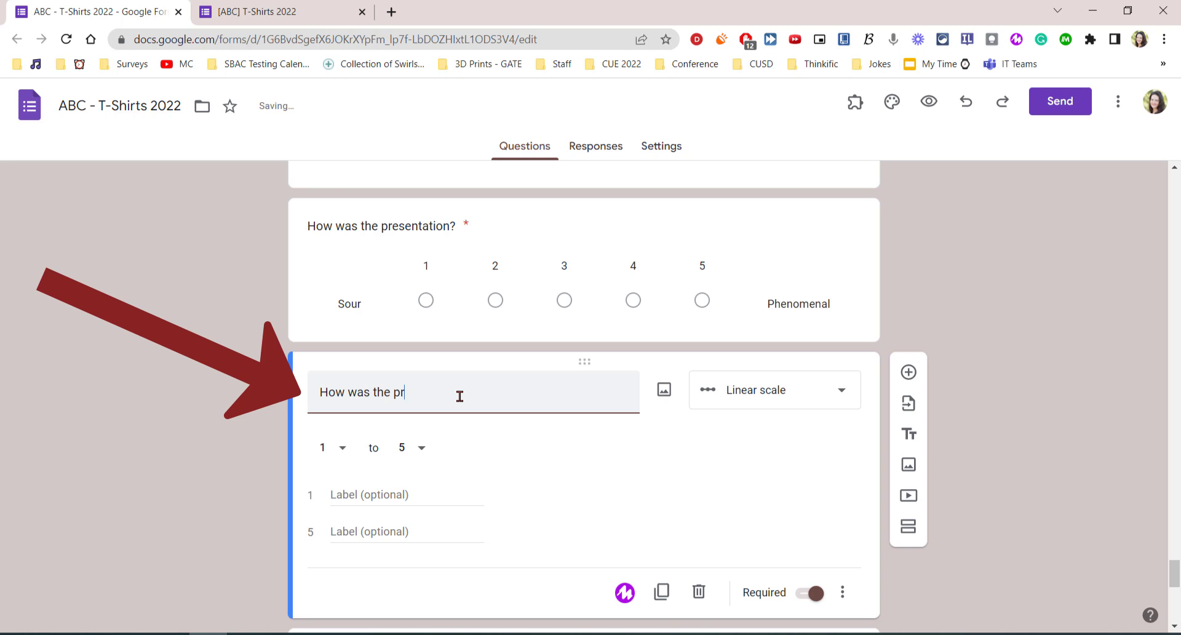
{"action": "type", "text": "esentation?"}
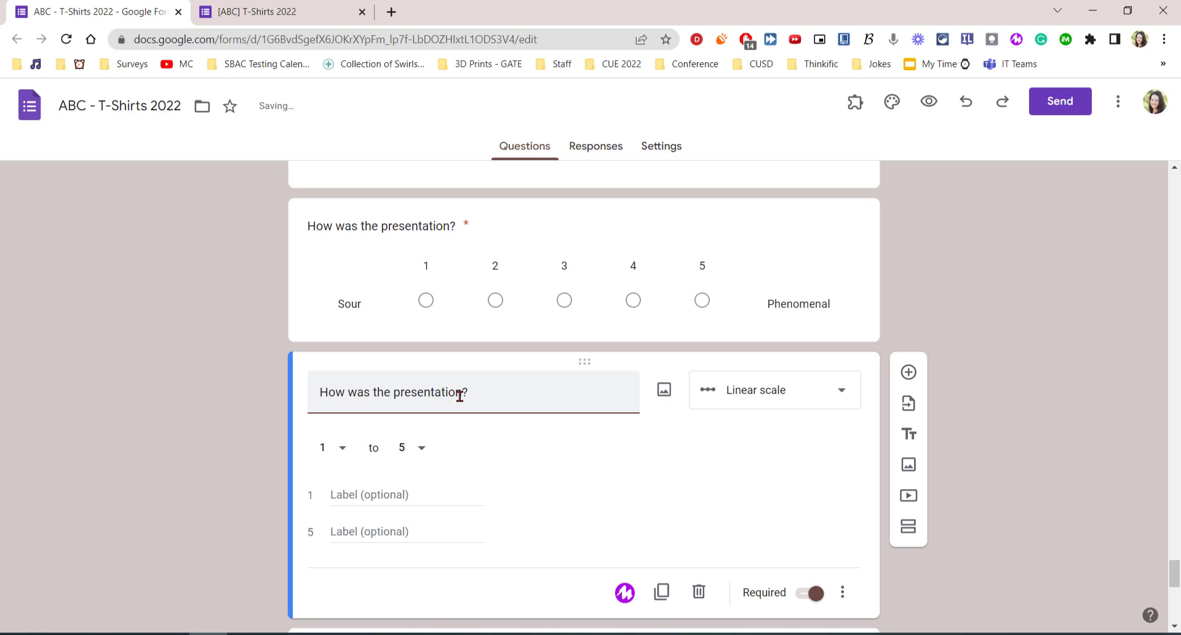
Check which start and end values are available for the linear scale, leaving its range as it is.
{"action": "left_click", "coordinate": [337, 472]}
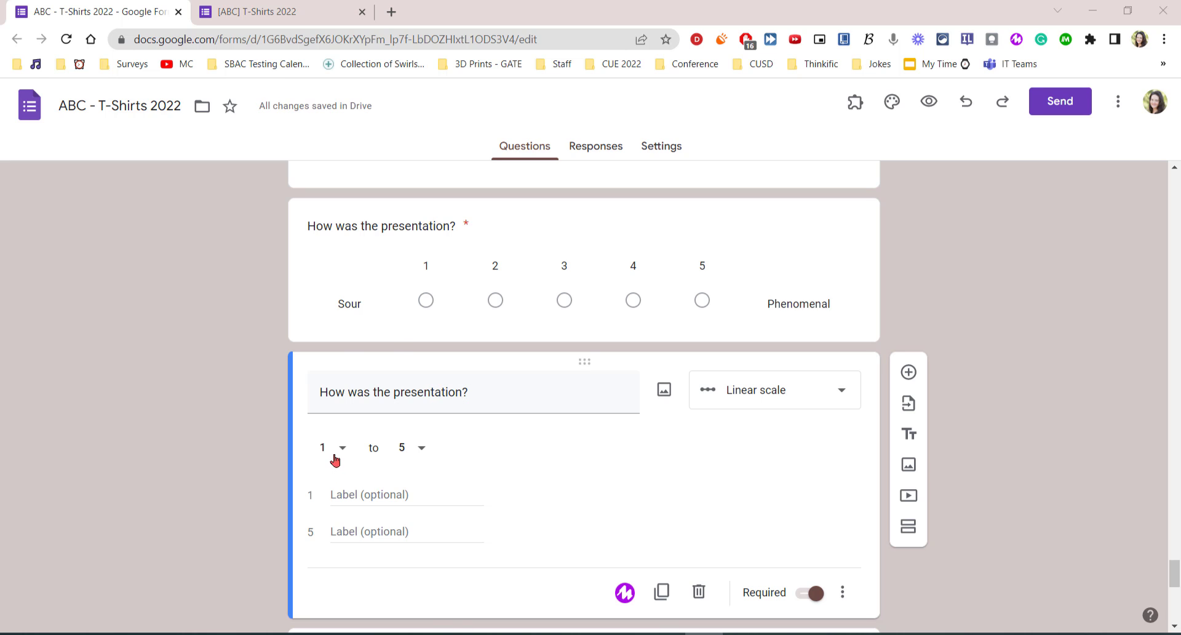
{"action": "left_click", "coordinate": [342, 454]}
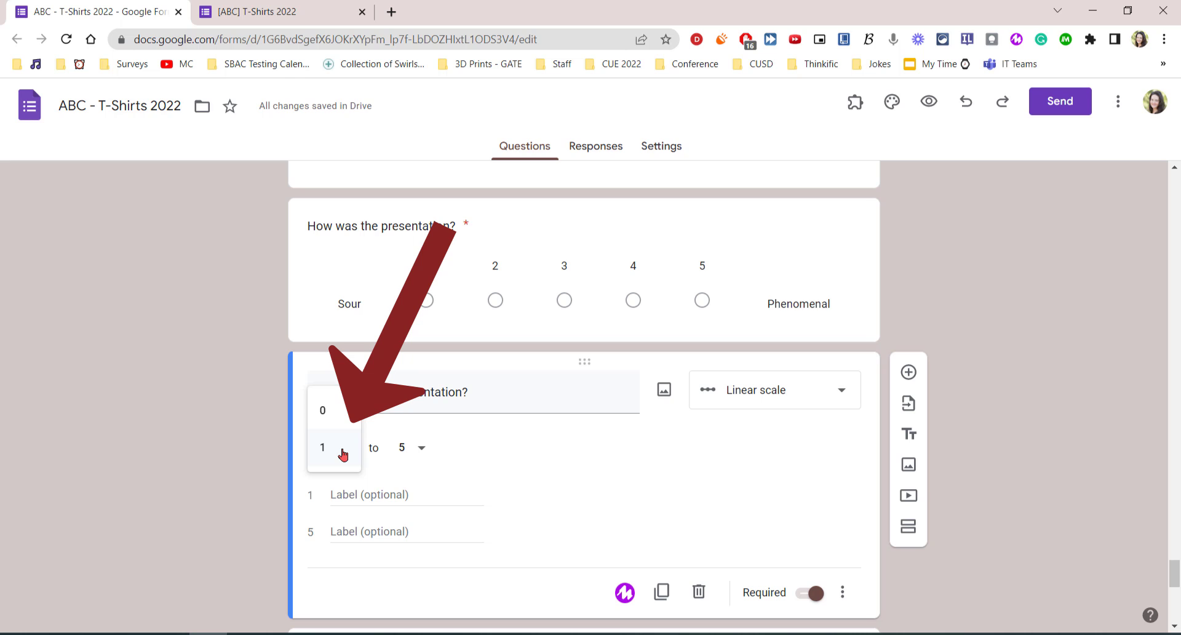
{"action": "left_click", "coordinate": [475, 472]}
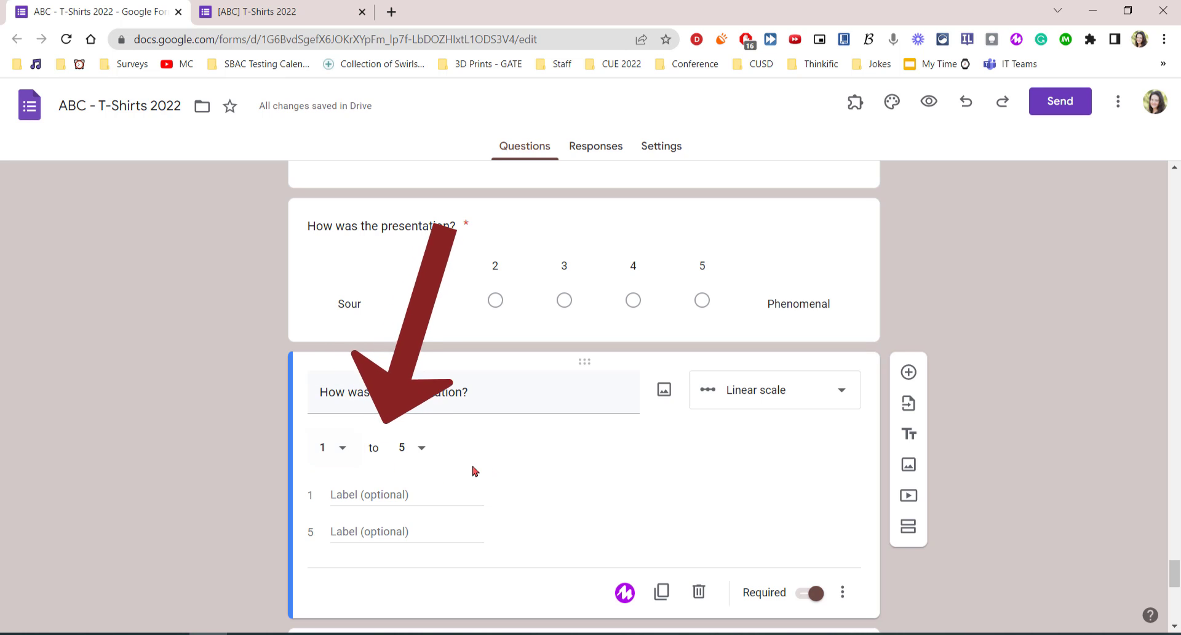
{"action": "left_click", "coordinate": [422, 449]}
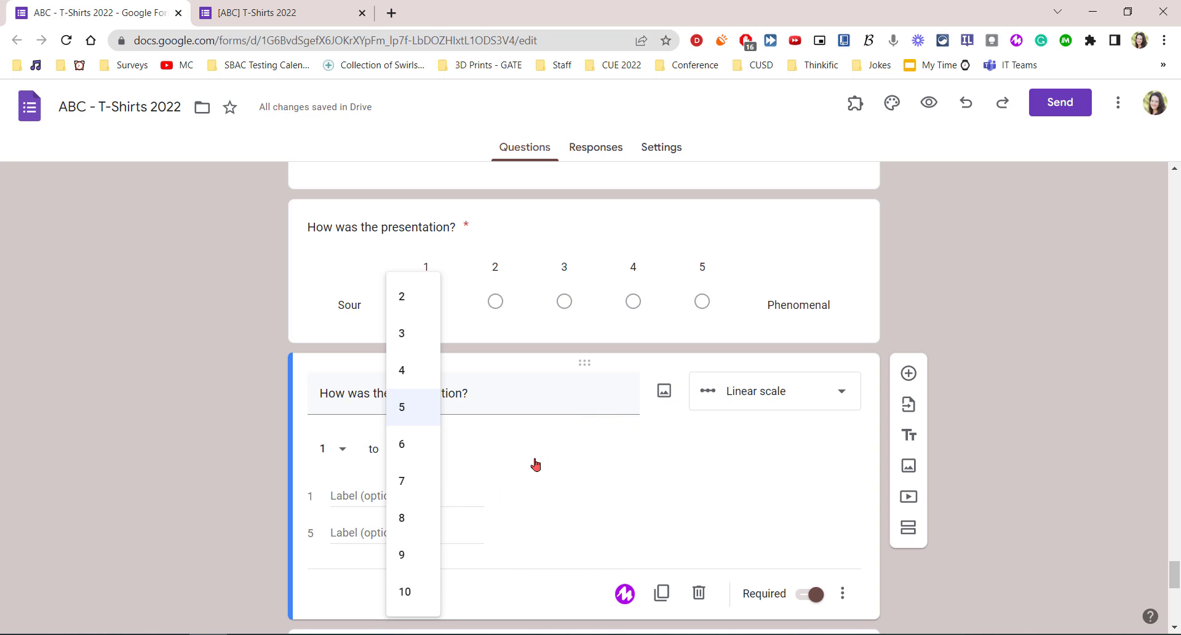
{"action": "left_click", "coordinate": [535, 465]}
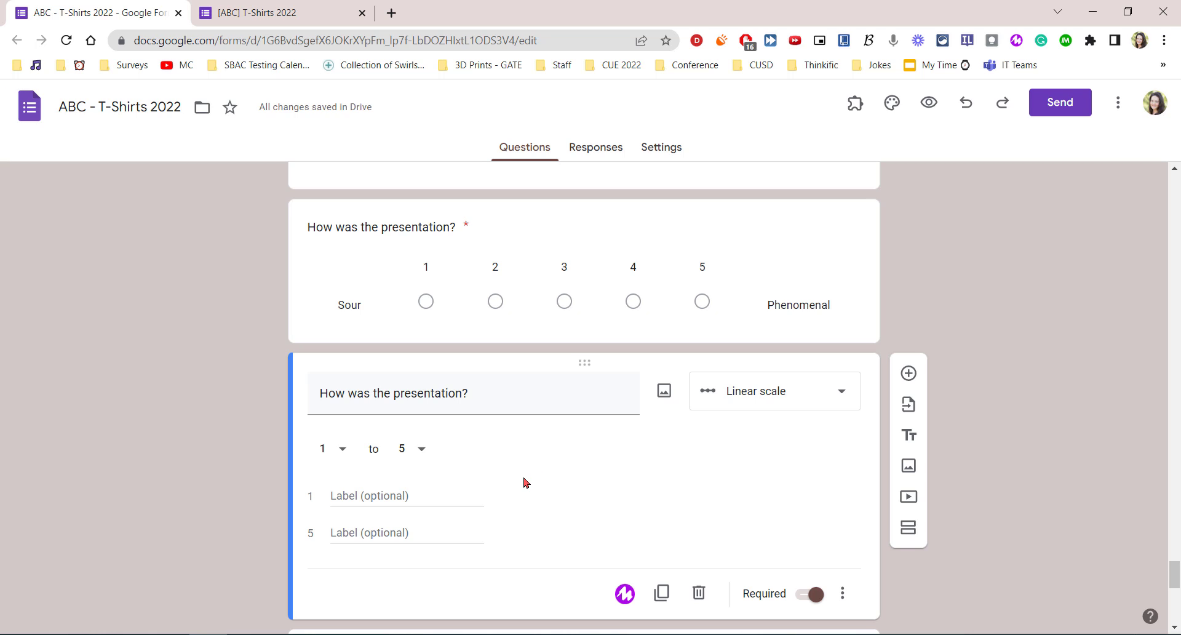
Label value 1 of the linear scale "Sour" and value 5 "Phenomenal".
{"action": "left_click", "coordinate": [462, 494]}
{"action": "type", "text": "Sou"}
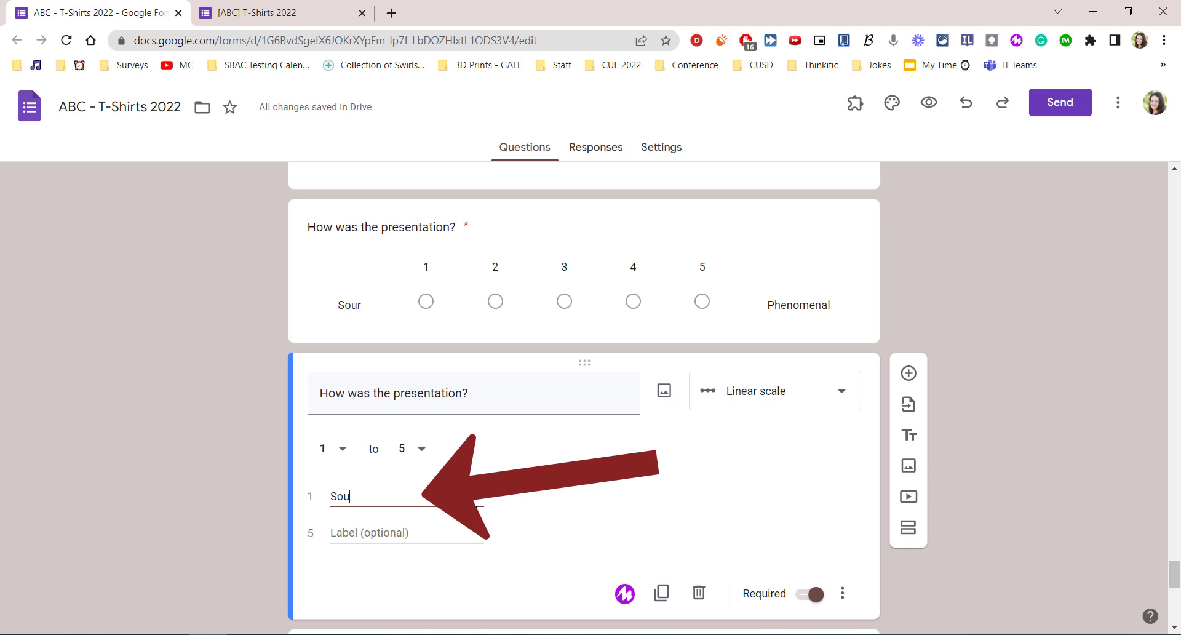
{"action": "type", "text": "r"}
{"action": "left_click", "coordinate": [402, 532]}
{"action": "type", "text": "Phenomenal"}
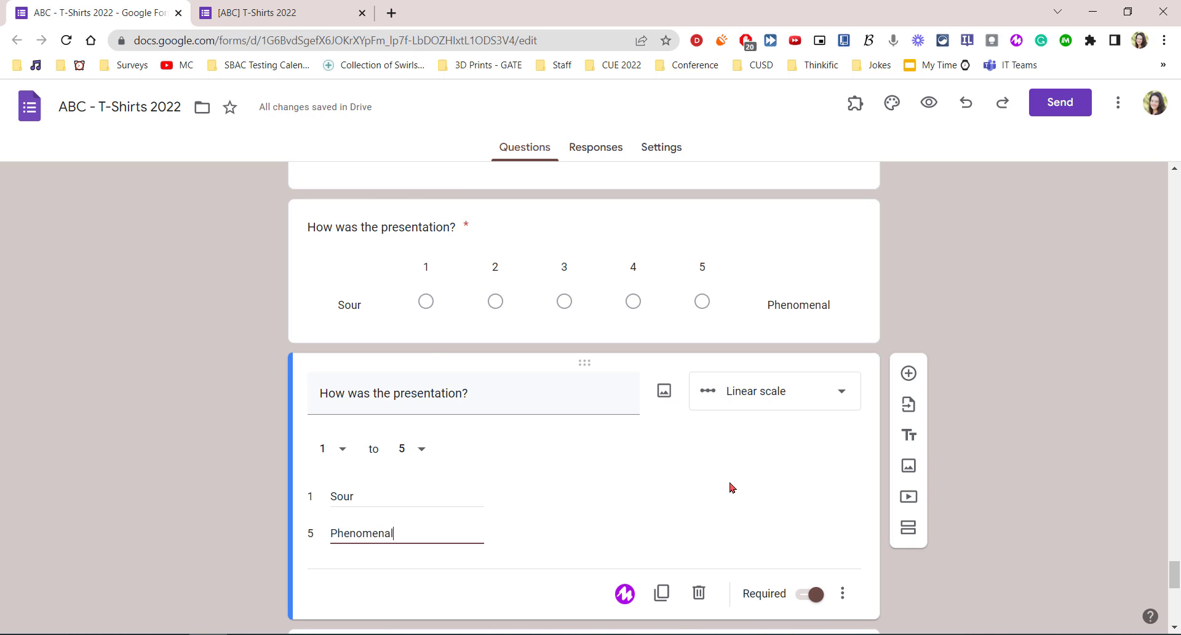
In the live [ABC] T-Shirts 2022 form, try several ratings for the first "How was the presentation?" question, ending on 3.
{"action": "key", "text": "ctrl+Tab"}
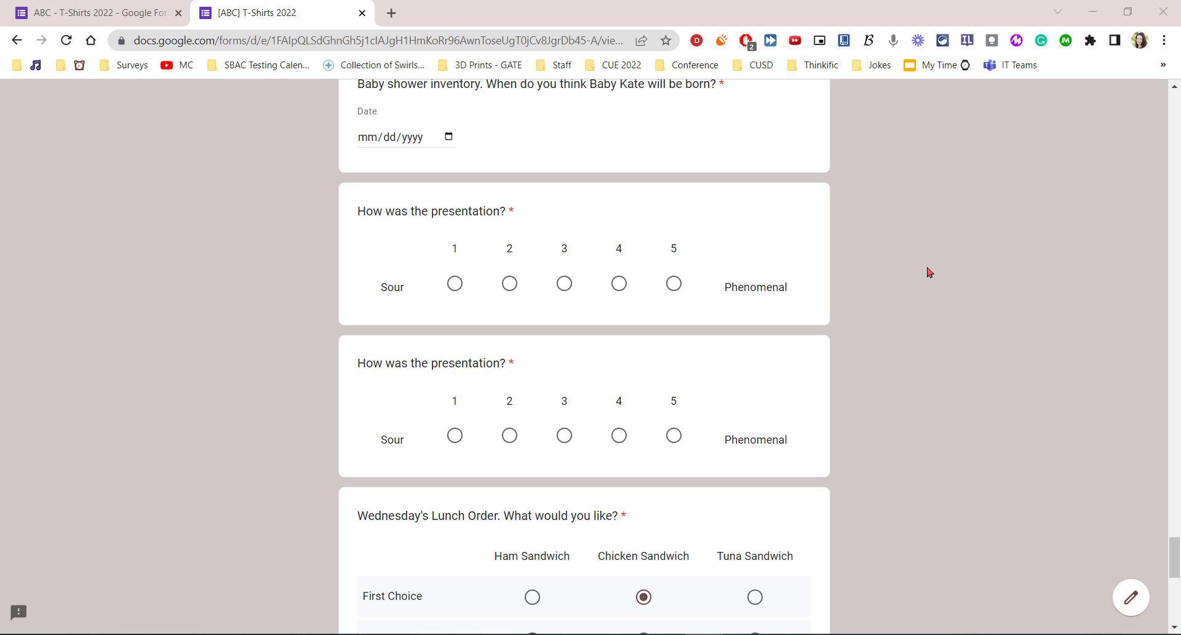
{"action": "left_click", "coordinate": [454, 286]}
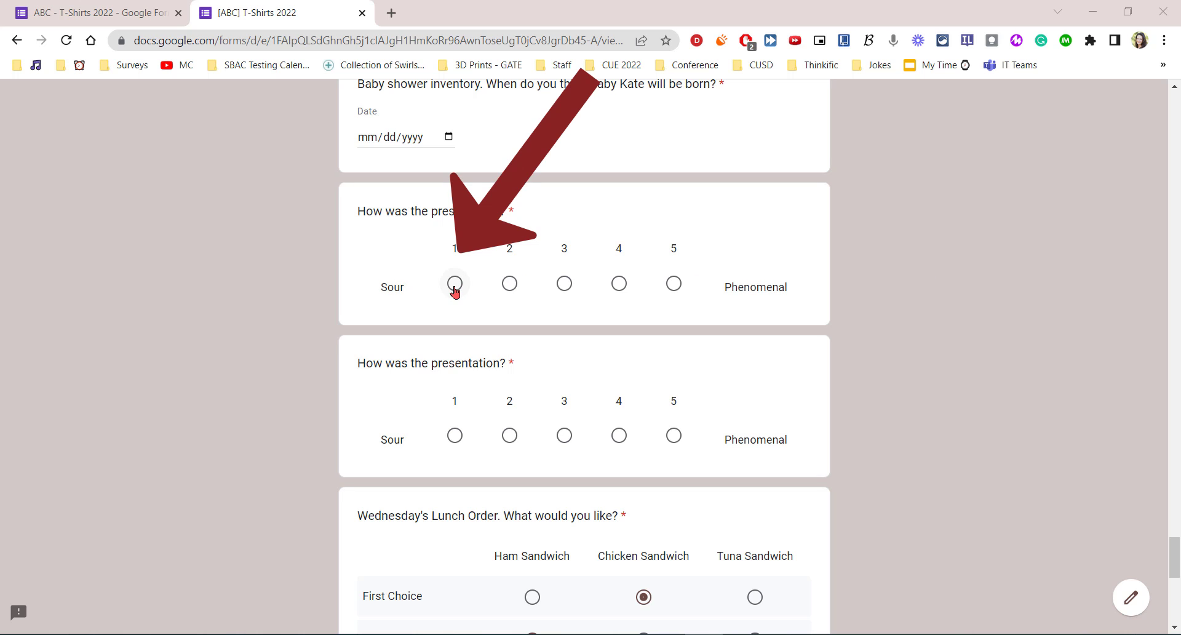
{"action": "left_click", "coordinate": [509, 284]}
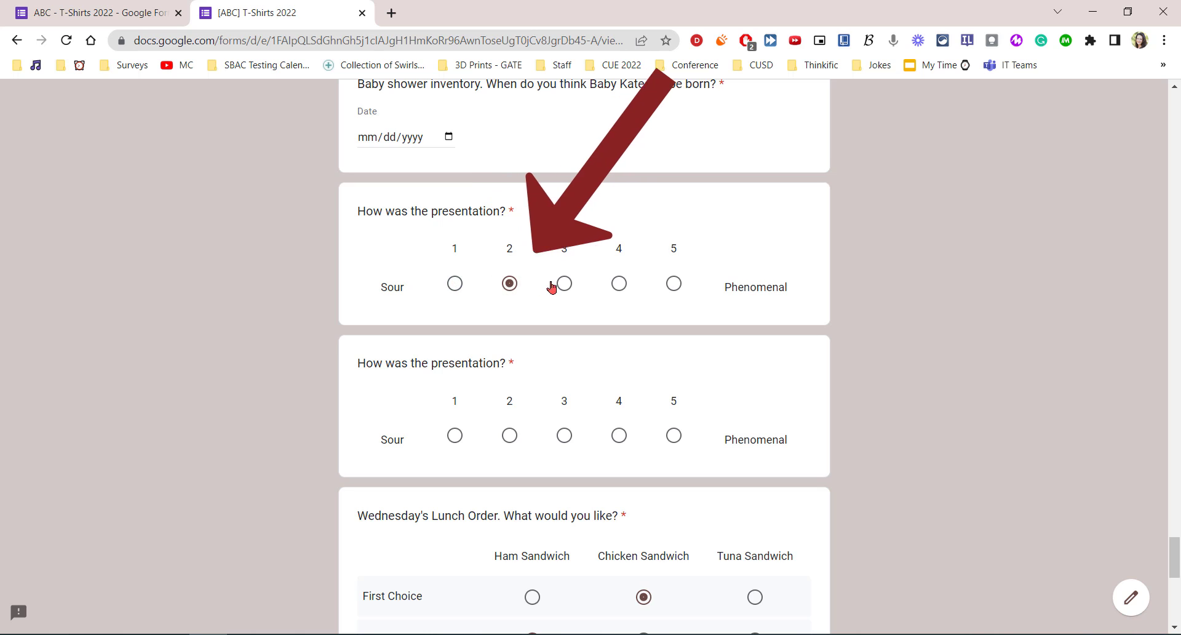
{"action": "left_click", "coordinate": [564, 284]}
{"action": "left_click", "coordinate": [619, 284]}
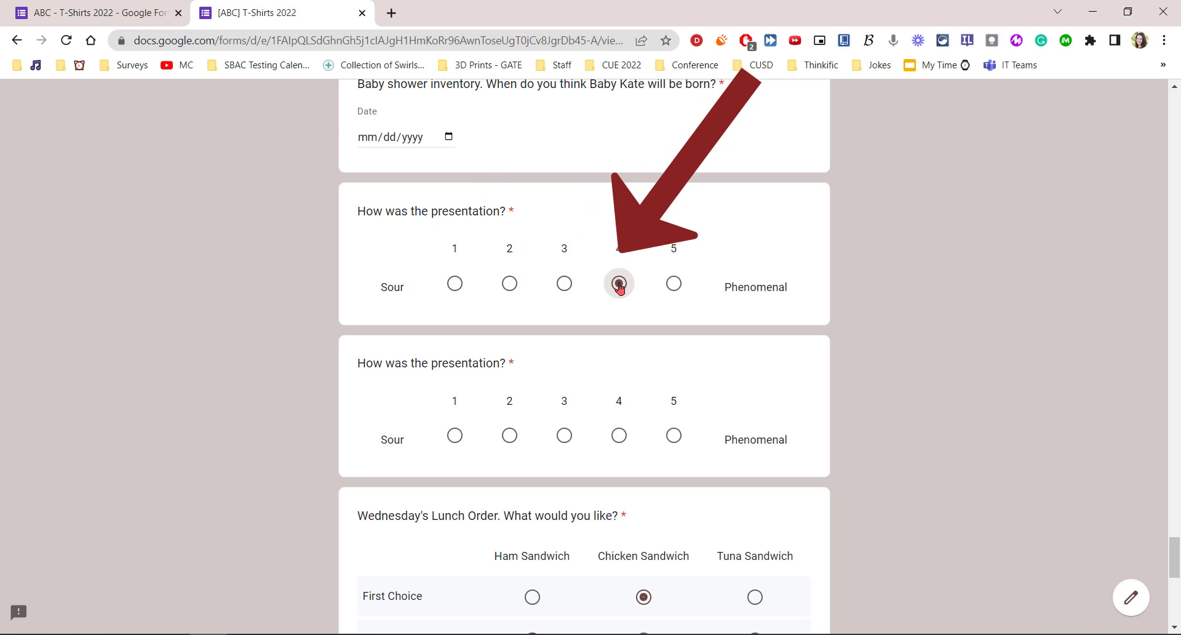
{"action": "left_click", "coordinate": [674, 284]}
{"action": "left_click", "coordinate": [618, 284]}
{"action": "left_click", "coordinate": [565, 283]}
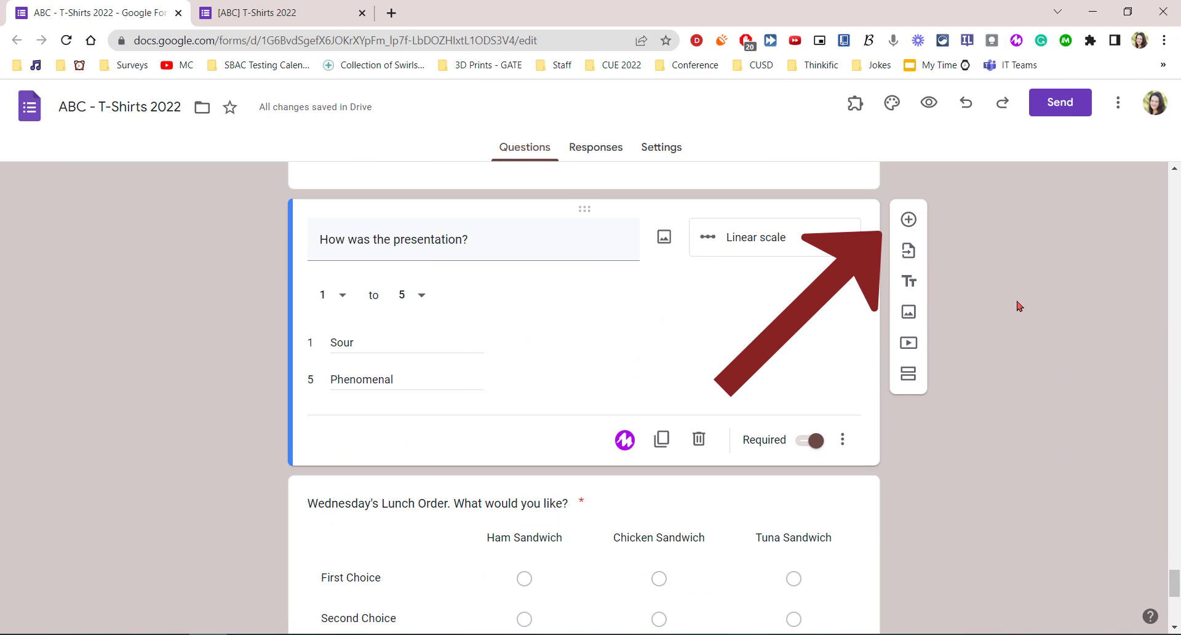
In the form editor, add a multiple choice grid question titled "Wednesday's Lunch Order. What would you like?".
{"action": "left_click", "coordinate": [908, 219]}
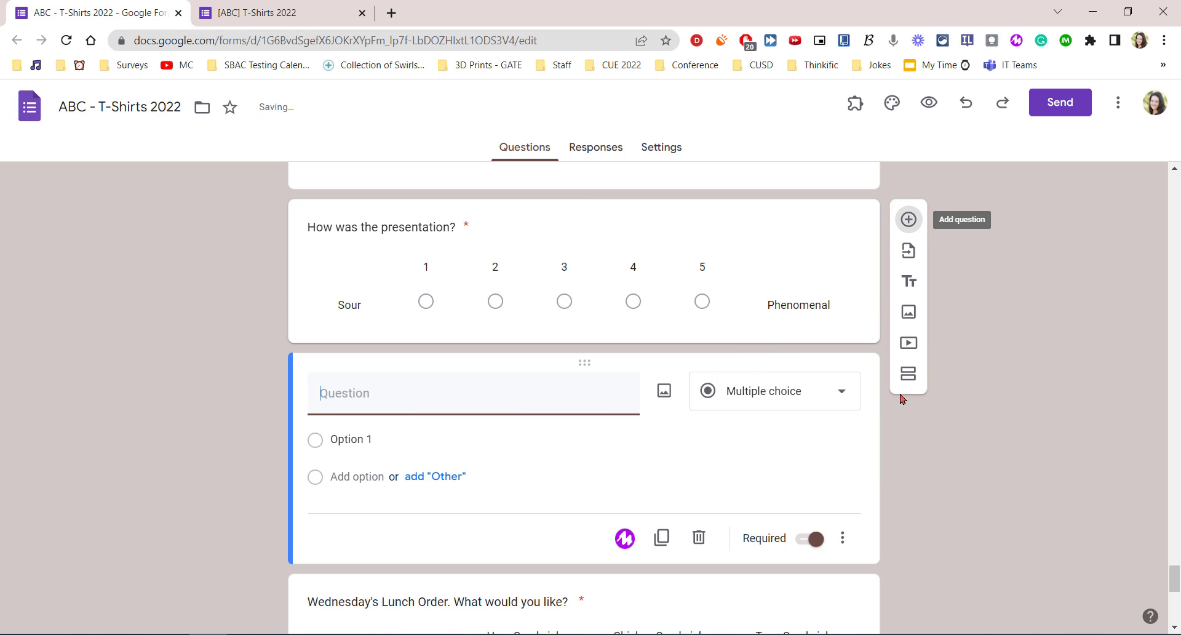
{"action": "left_click", "coordinate": [853, 401]}
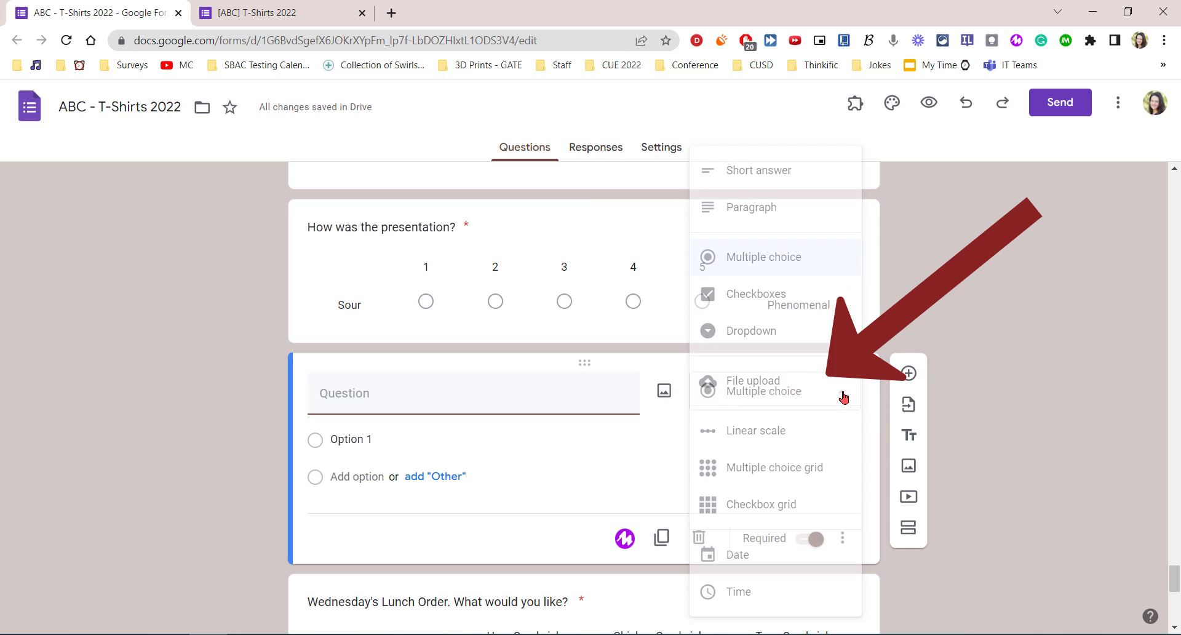
{"action": "left_click", "coordinate": [831, 471]}
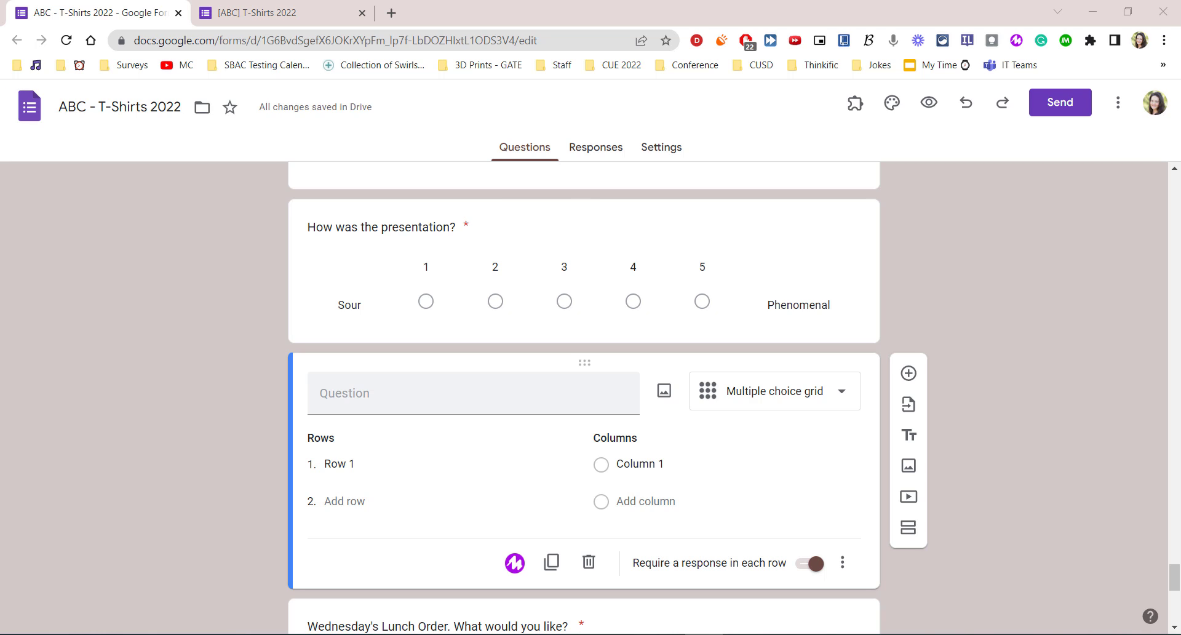
{"action": "left_click", "coordinate": [535, 411]}
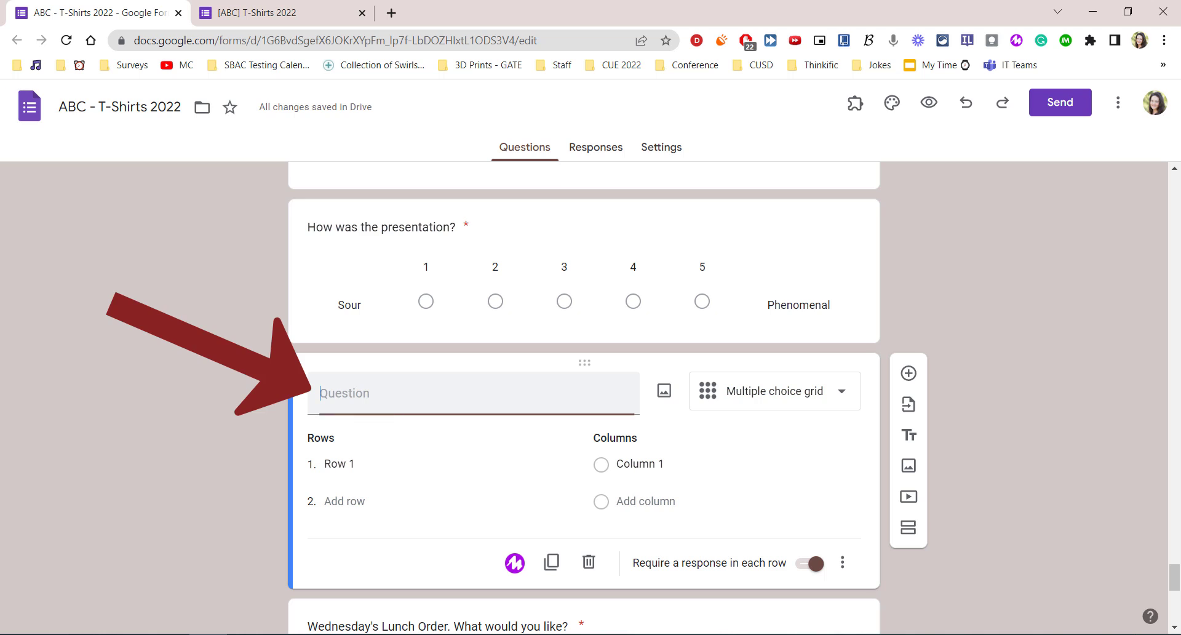
{"action": "type", "text": "Wednesday's L"}
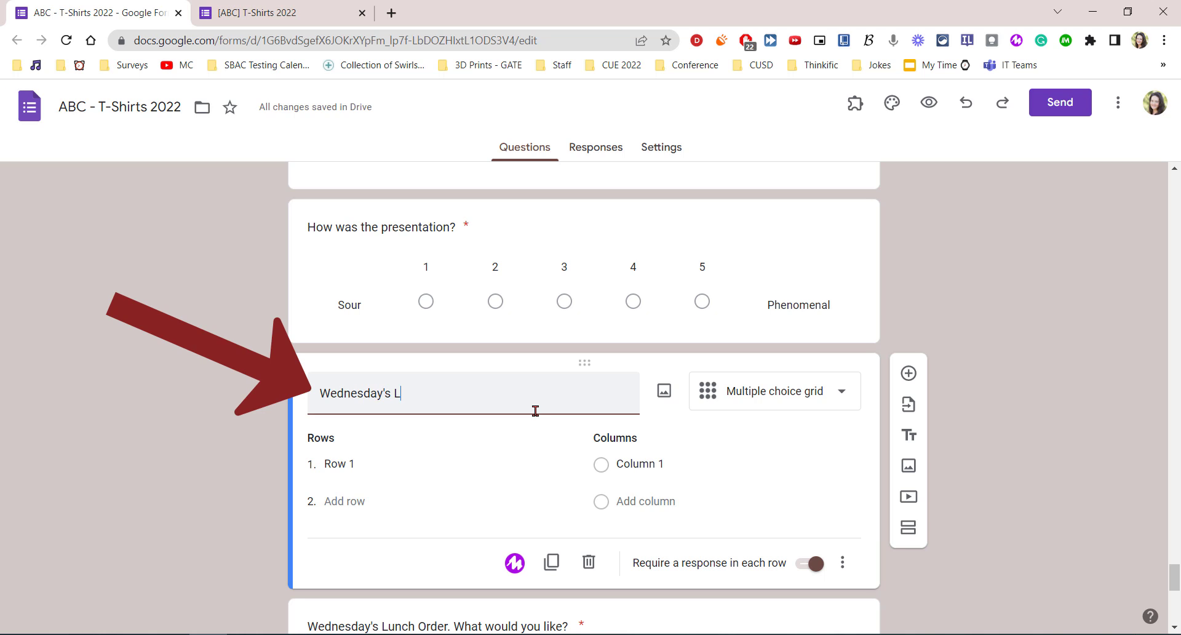
{"action": "type", "text": "unch Order. What would you like?"}
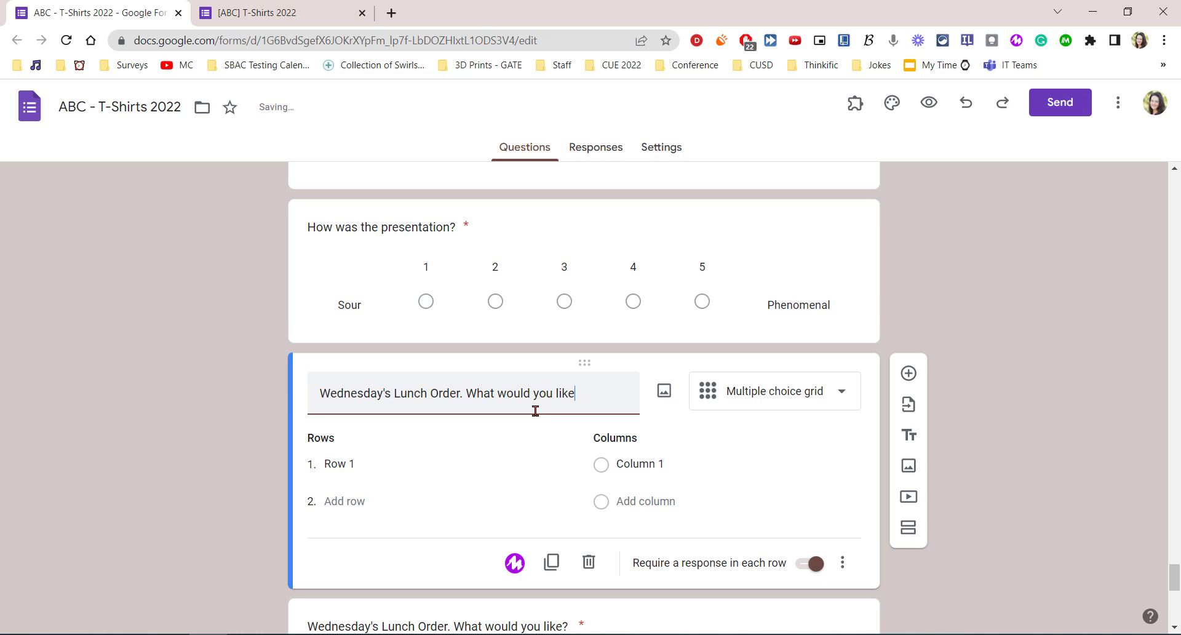
Enter grid rows First Choice, Second Choice and Third Choice, and reorder them to run Third, Second, First.
{"action": "left_click", "coordinate": [410, 464]}
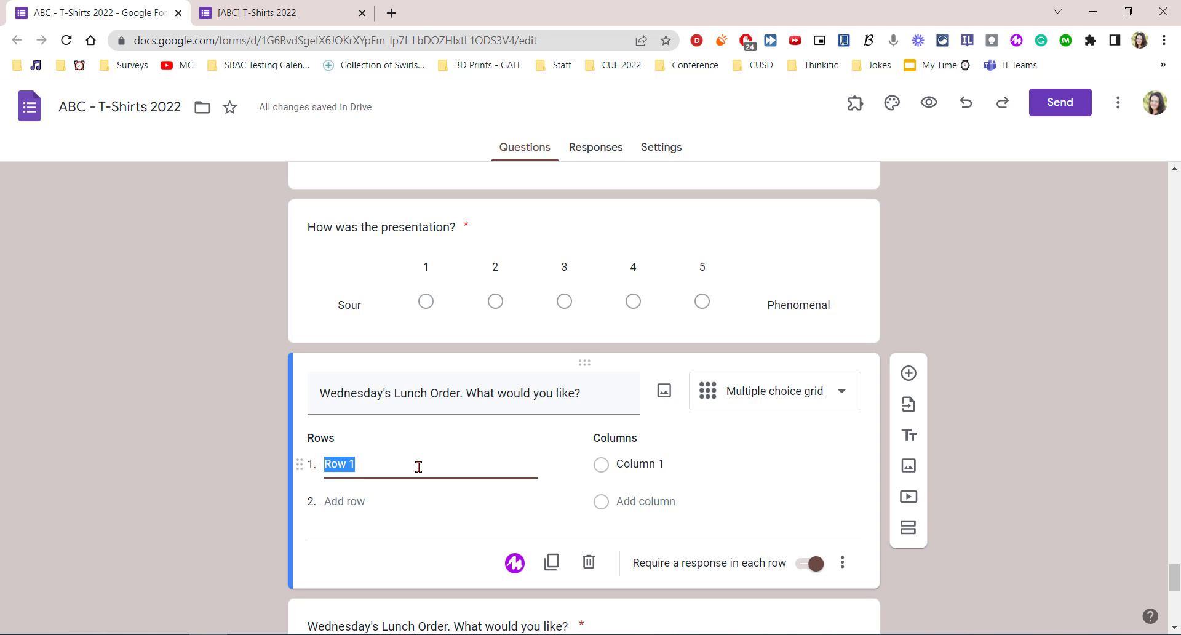
{"action": "type", "text": "Fir"}
{"action": "type", "text": "st Choice"}
{"action": "key", "text": "Return"}
{"action": "type", "text": "Second Choice"}
{"action": "key", "text": "Return"}
{"action": "type", "text": "Third Choice"}
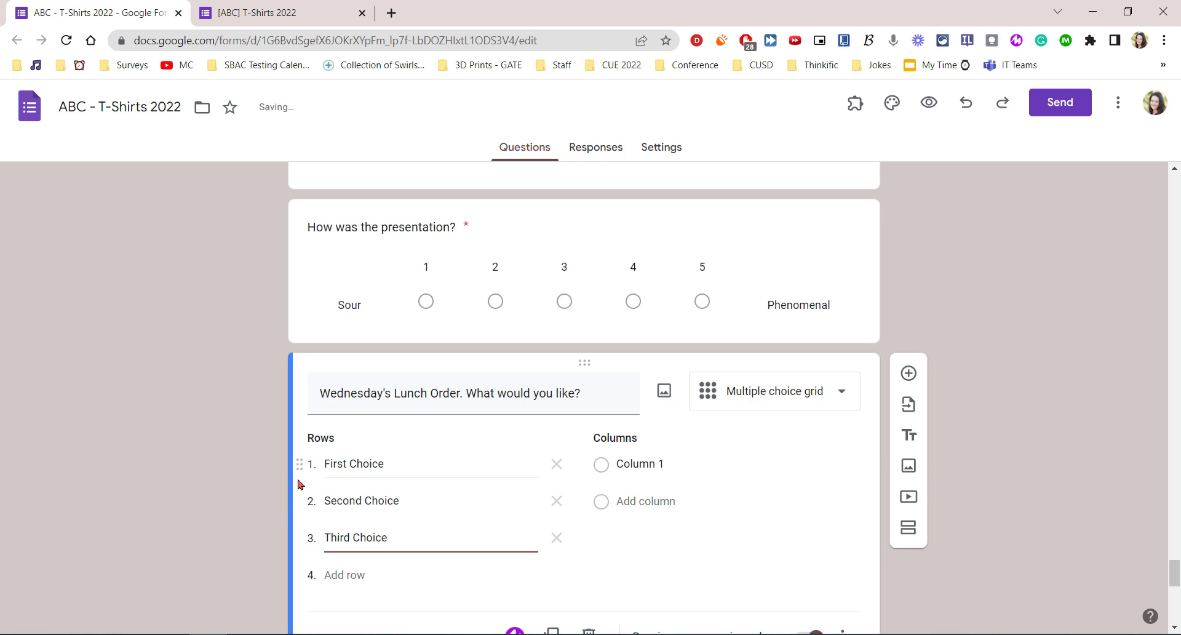
{"action": "left_click_drag", "start_coordinate": [299, 472], "coordinate": [301, 516]}
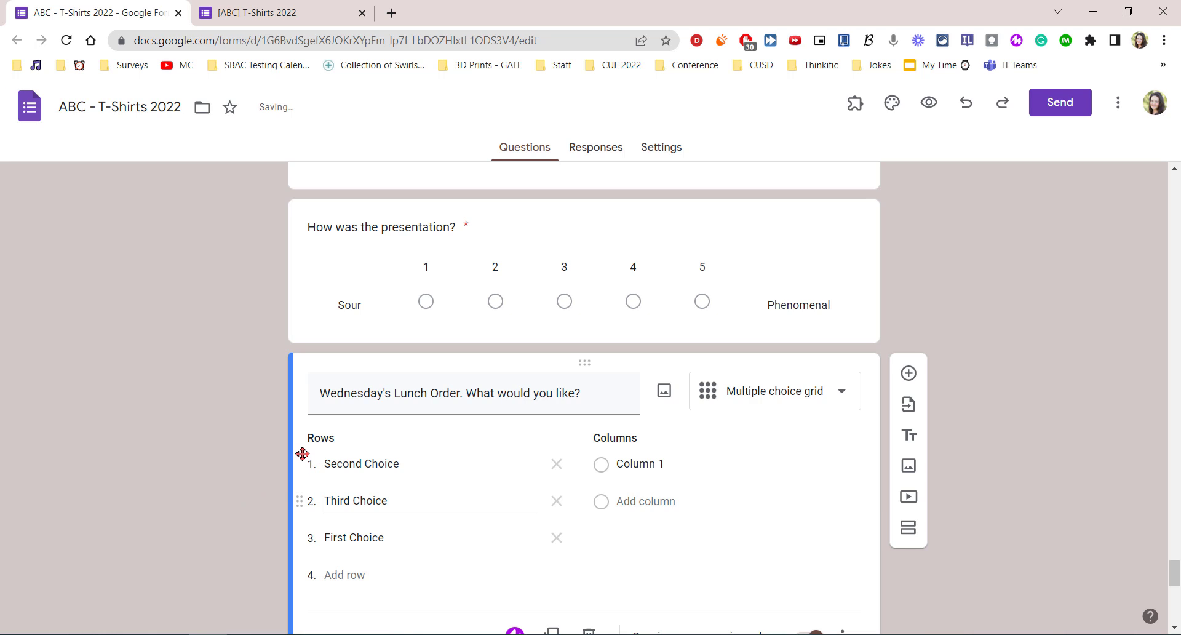
{"action": "left_click_drag", "start_coordinate": [302, 454], "coordinate": [508, 497]}
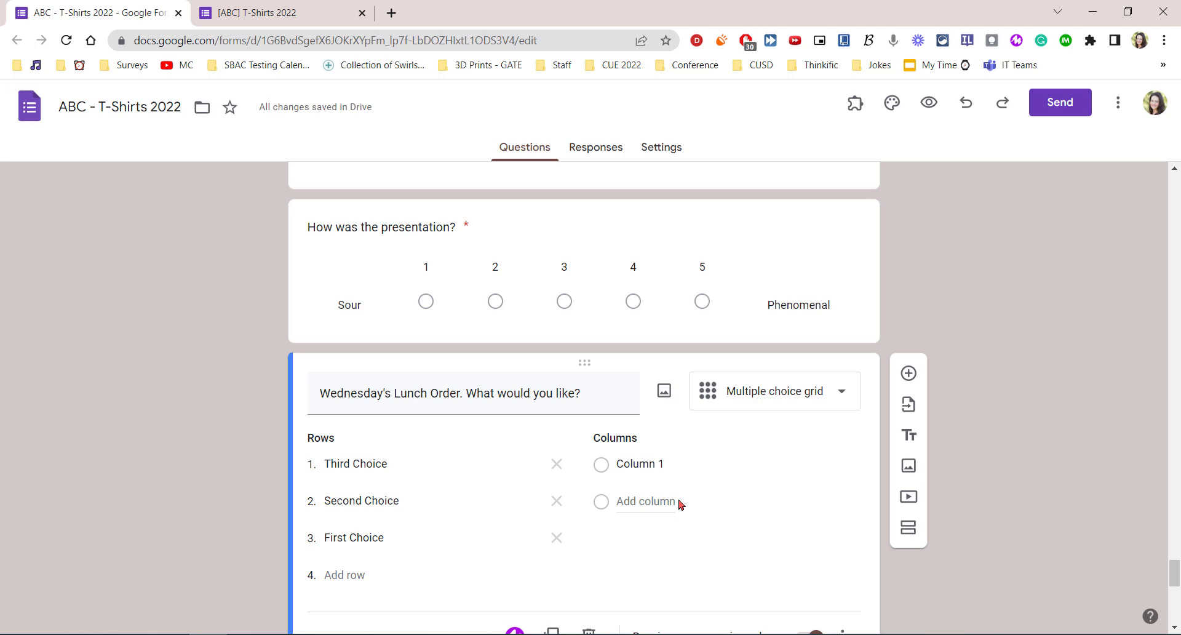
Enter the lunch order grid's columns as Ham Sandwich, Chicken Sandwich and Tuna Sandwich.
{"action": "left_click", "coordinate": [679, 463]}
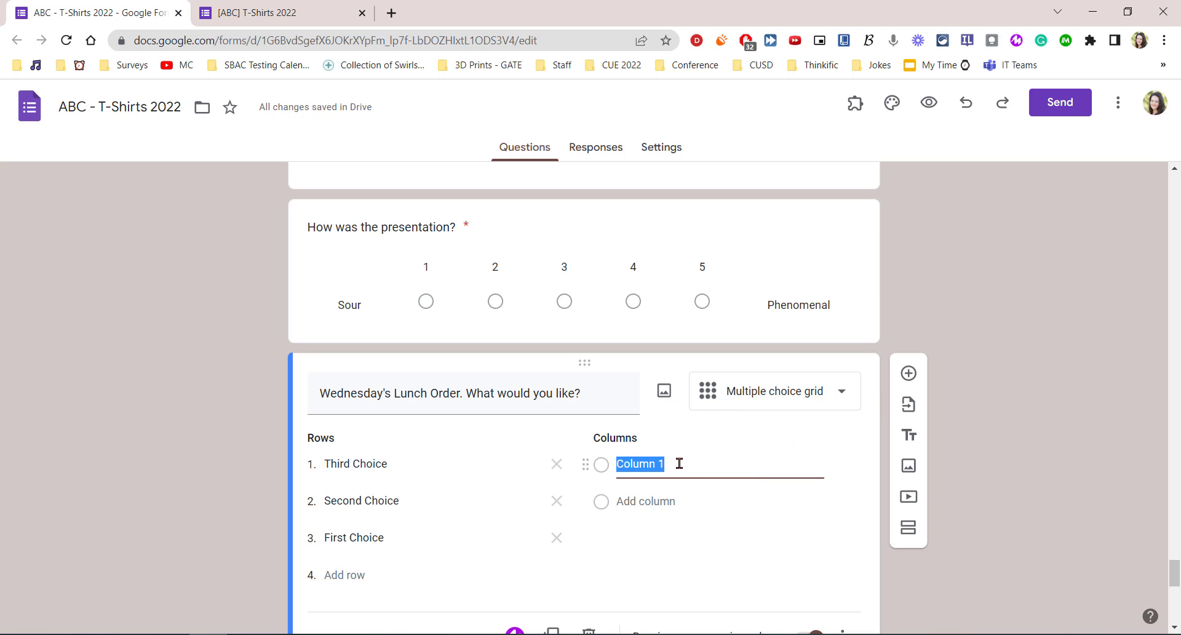
{"action": "type", "text": "Ham Sandwich"}
{"action": "key", "text": "Return"}
{"action": "type", "text": "Chicken San"}
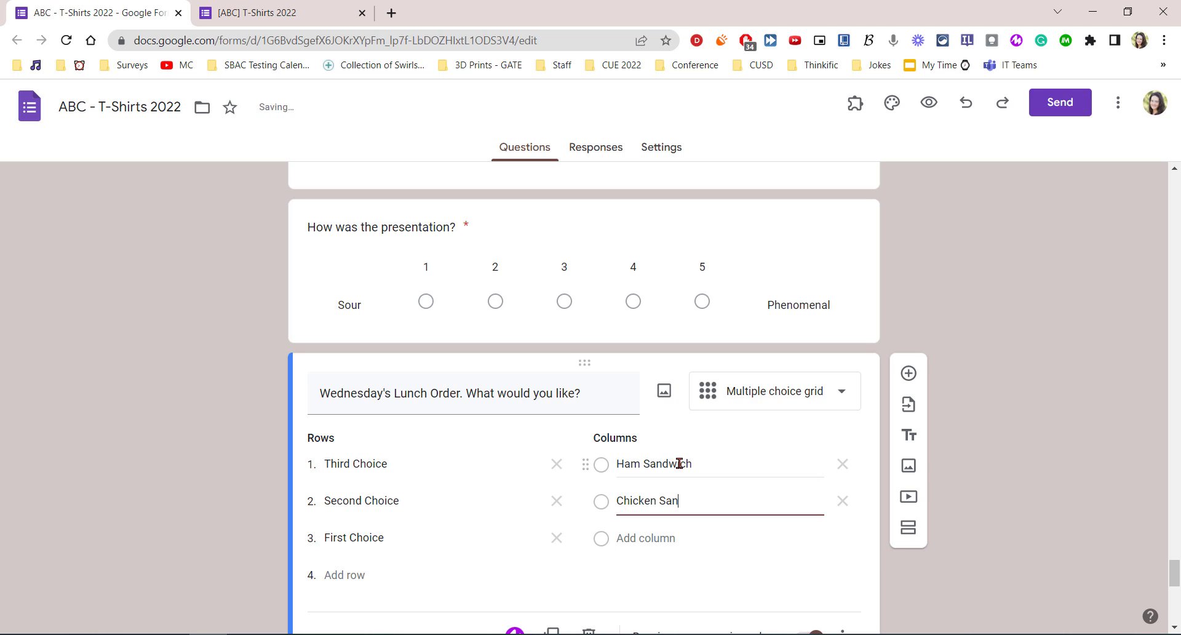
{"action": "type", "text": "dwich"}
{"action": "key", "text": "Return"}
{"action": "type", "text": "Tuna Sandwich"}
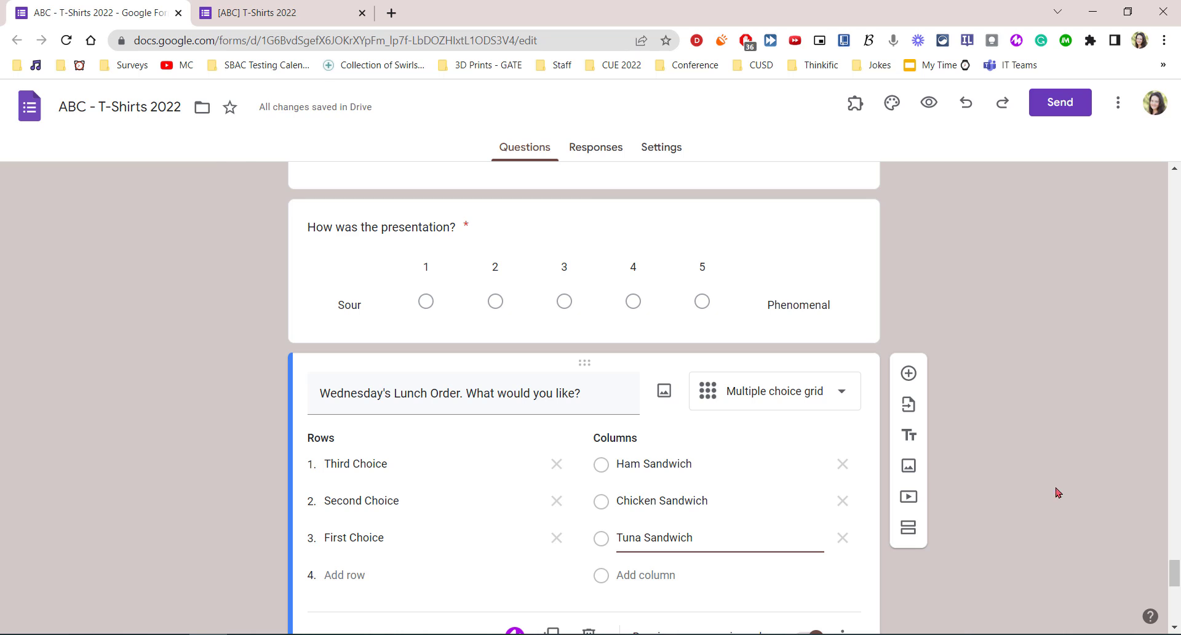
In the live form's lunch order grid, choose Ham Sandwich as First Choice, Chicken Sandwich as Second Choice and Tuna Sandwich as Third Choice.
{"action": "left_click", "coordinate": [310, 13]}
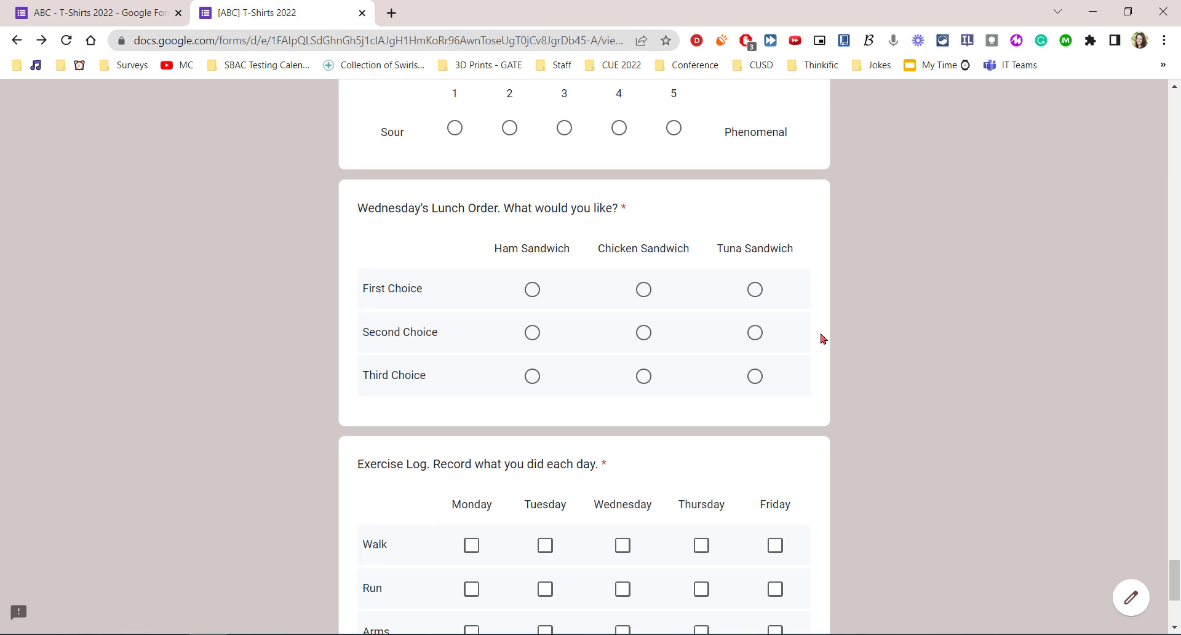
{"action": "left_click", "coordinate": [532, 290]}
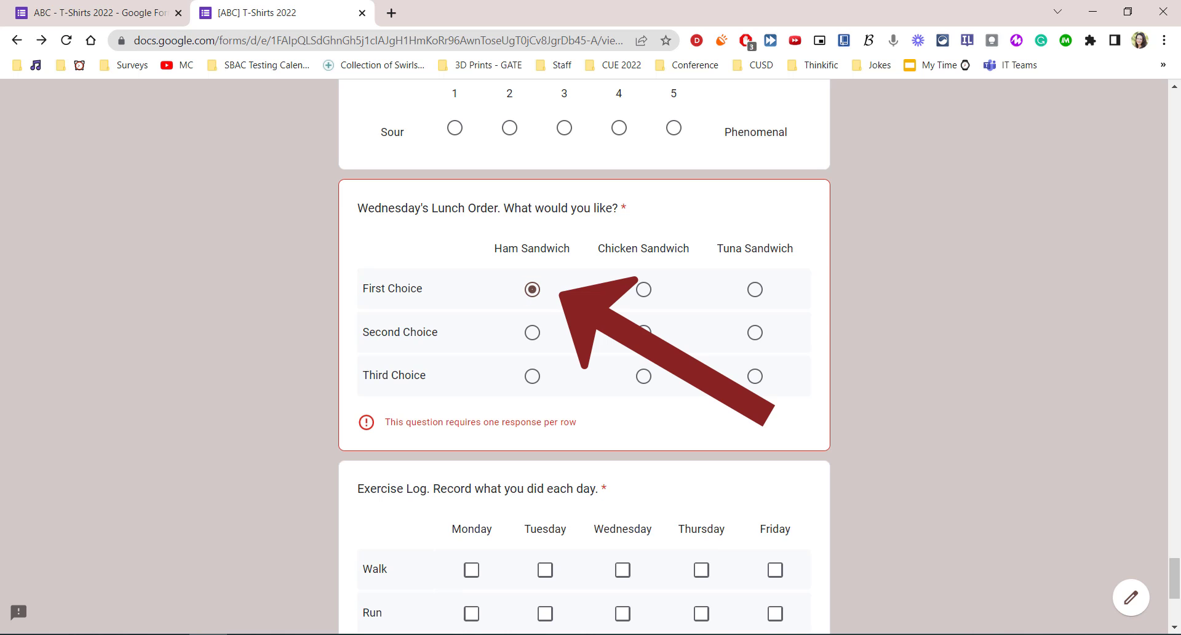
{"action": "left_click", "coordinate": [644, 333]}
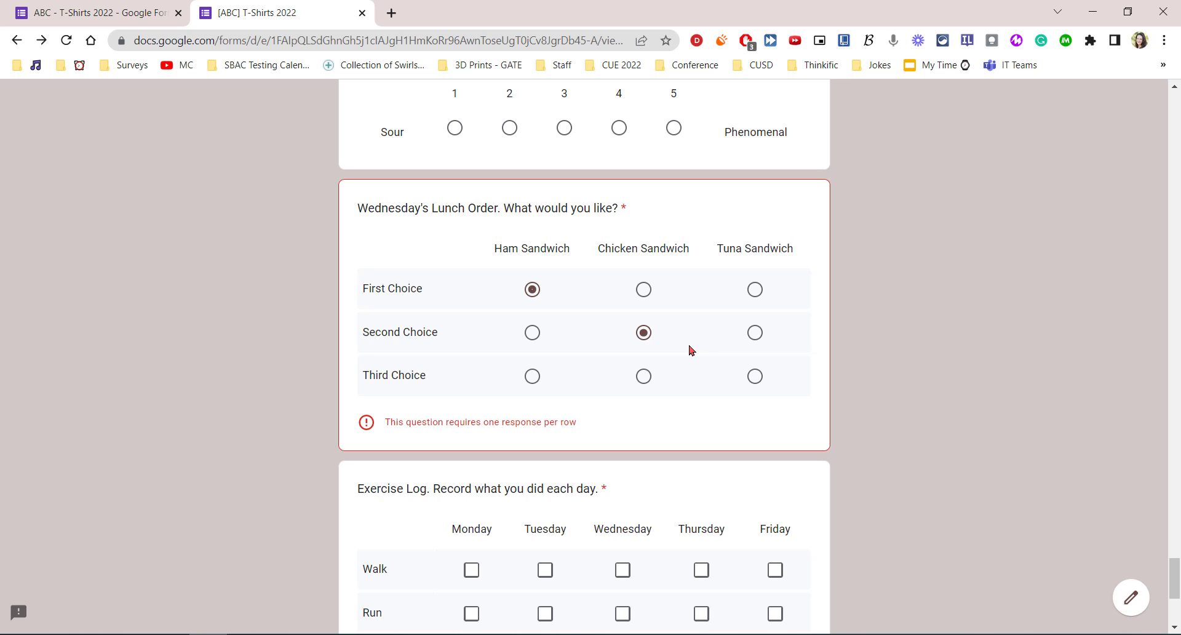
{"action": "left_click", "coordinate": [756, 377]}
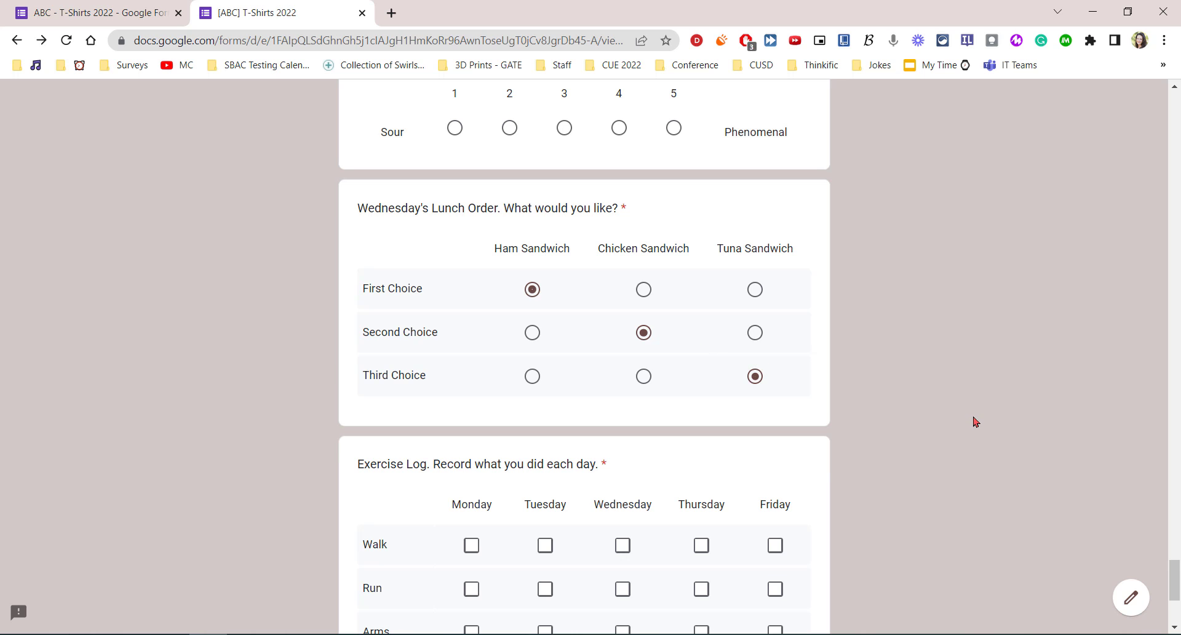
Try other sandwiches for the second and third choices, and restore Chicken Sandwich as Second Choice and Tuna Sandwich as Third Choice.
{"action": "left_click", "coordinate": [644, 376]}
{"action": "left_click", "coordinate": [532, 375]}
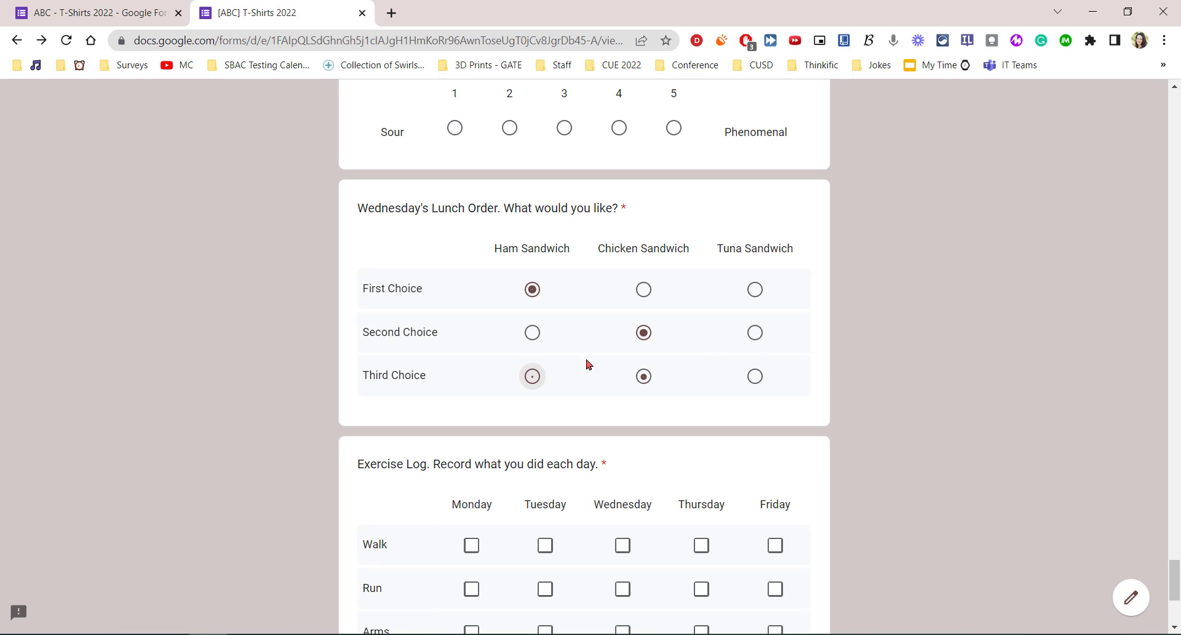
{"action": "left_click", "coordinate": [750, 333]}
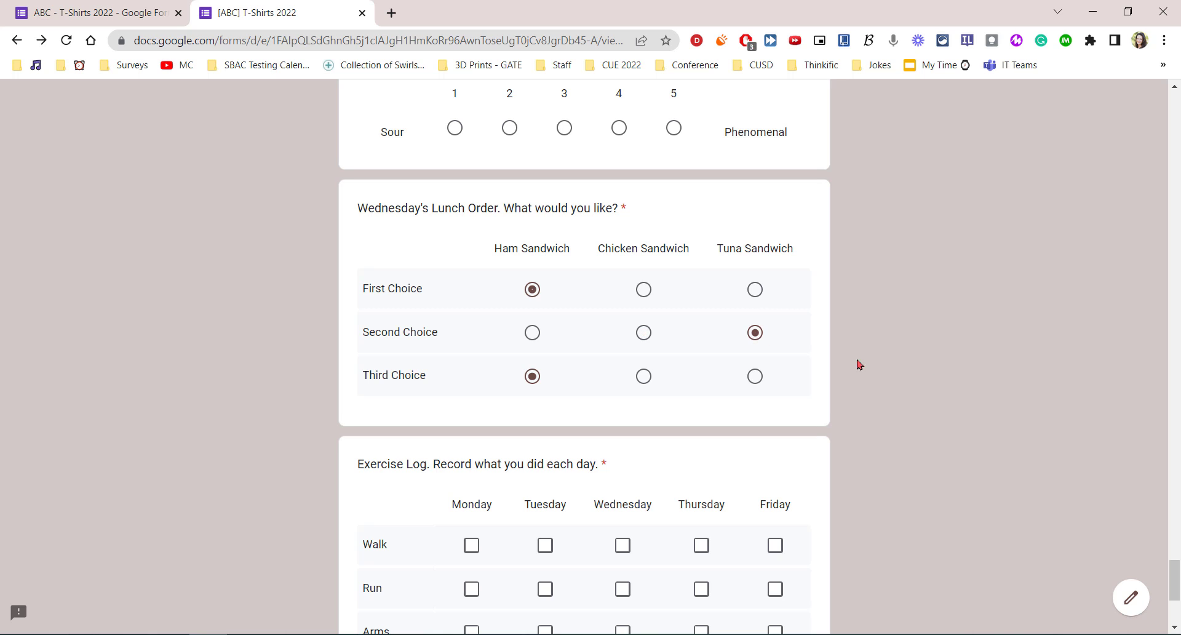
{"action": "left_click", "coordinate": [643, 332]}
{"action": "left_click", "coordinate": [756, 377]}
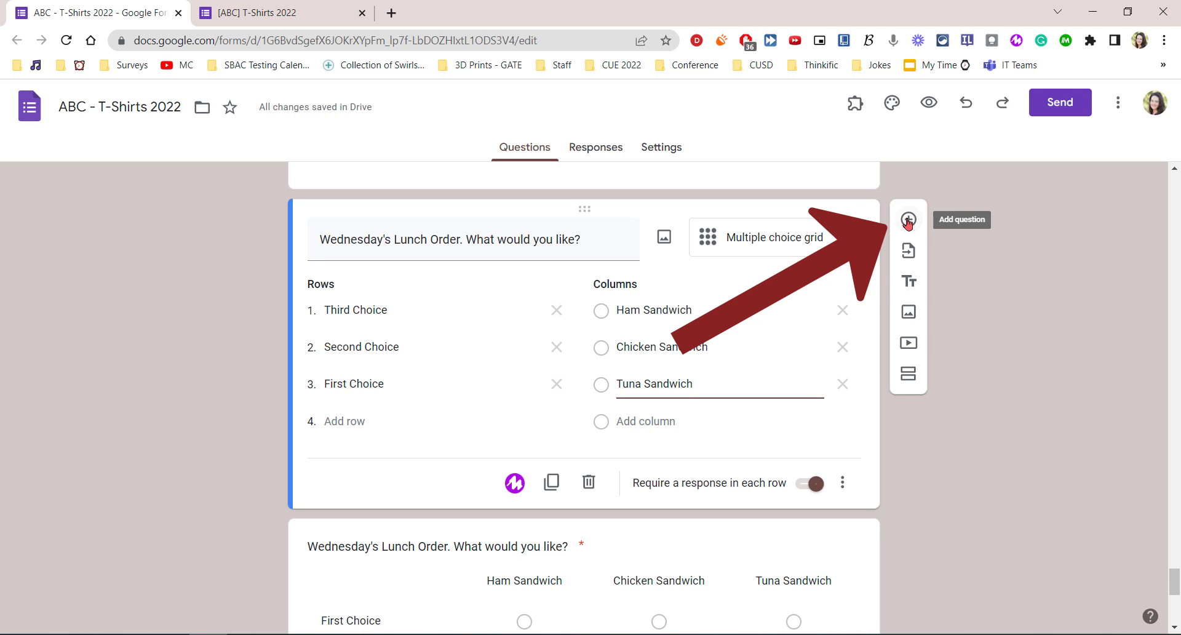
Add a checkbox grid question titled "Exercise Log. Record your activity here." below the lunch order grid.
{"action": "left_click", "coordinate": [909, 220]}
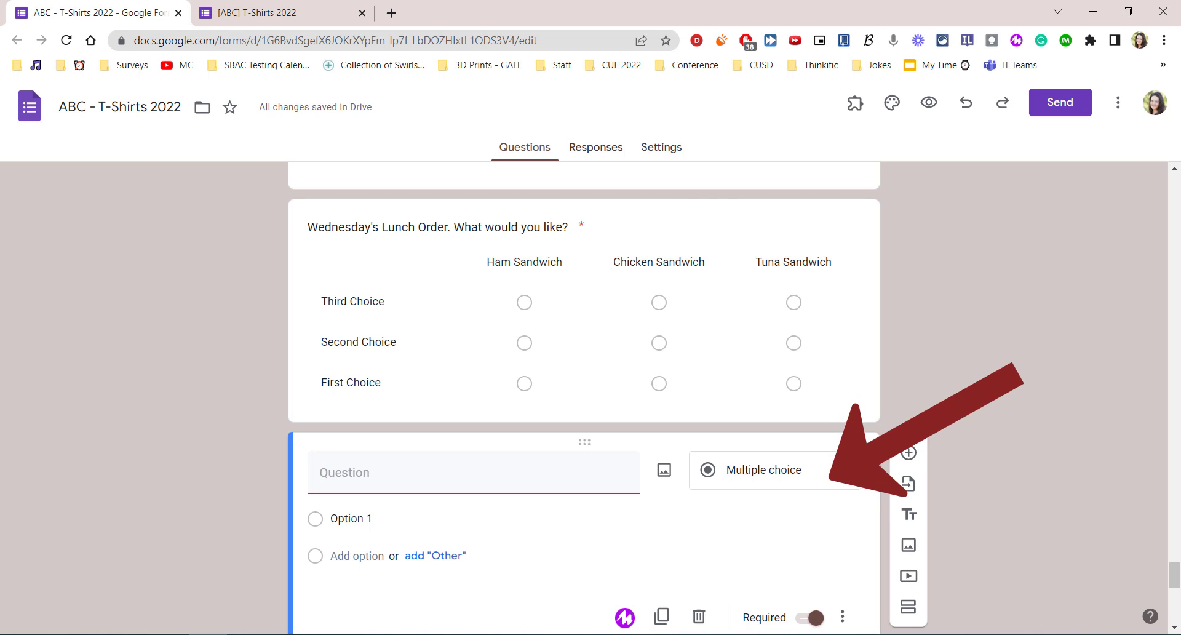
{"action": "left_click", "coordinate": [844, 478]}
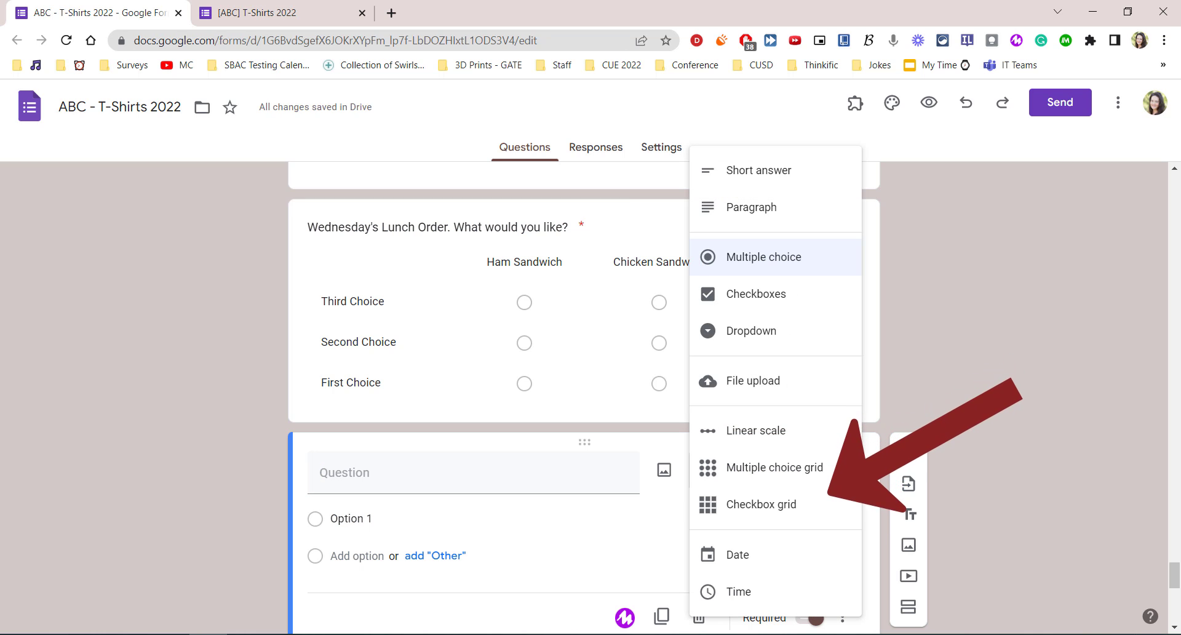
{"action": "left_click", "coordinate": [823, 510]}
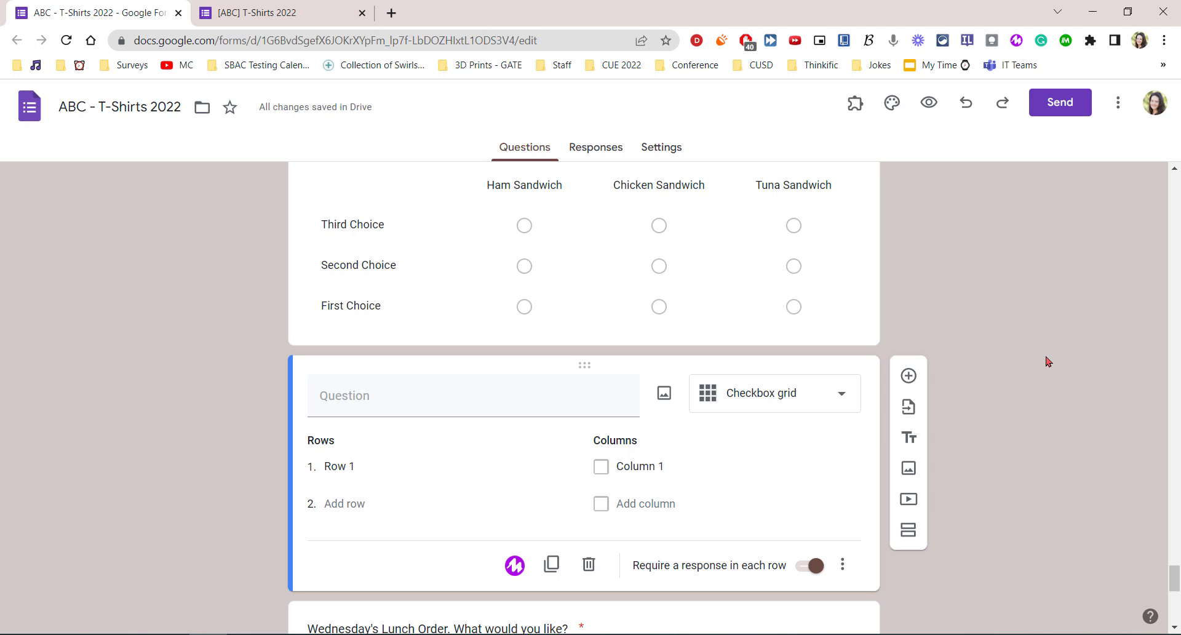
{"action": "left_click", "coordinate": [510, 380]}
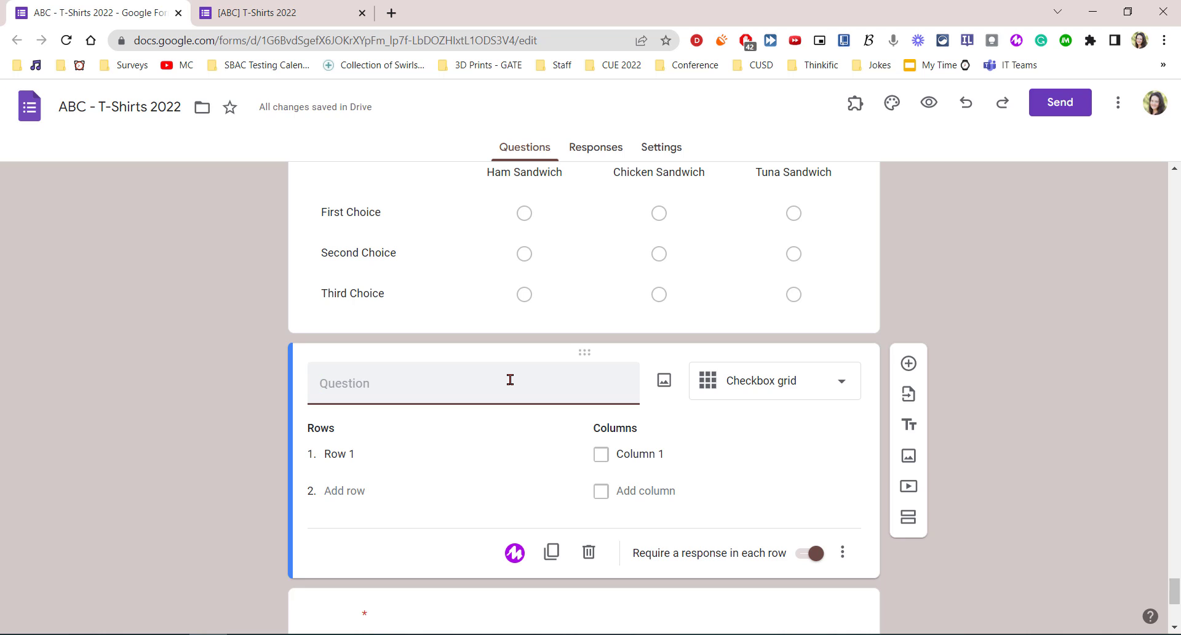
{"action": "type", "text": "Exercise Log. Record your "}
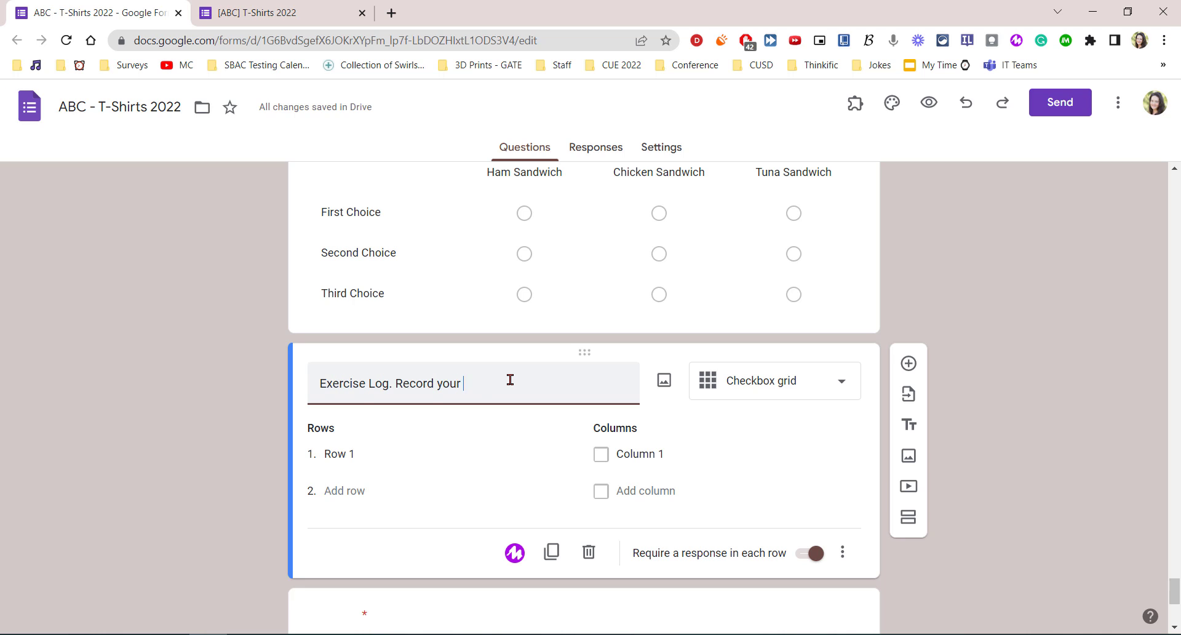
{"action": "type", "text": "activity here."}
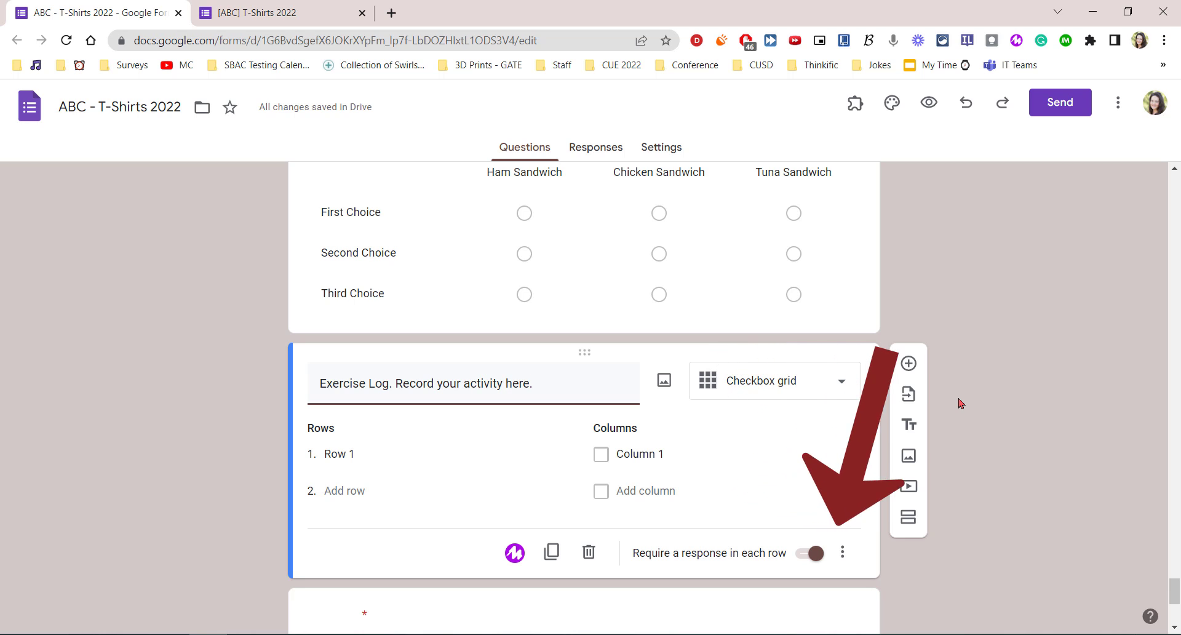
Enter the exercise log grid's columns as Monday, Tuesday, Wednesday, Thursday and Friday.
{"action": "left_click", "coordinate": [692, 447]}
{"action": "type", "text": "Monday"}
{"action": "key", "text": "Return"}
{"action": "type", "text": "Tues"}
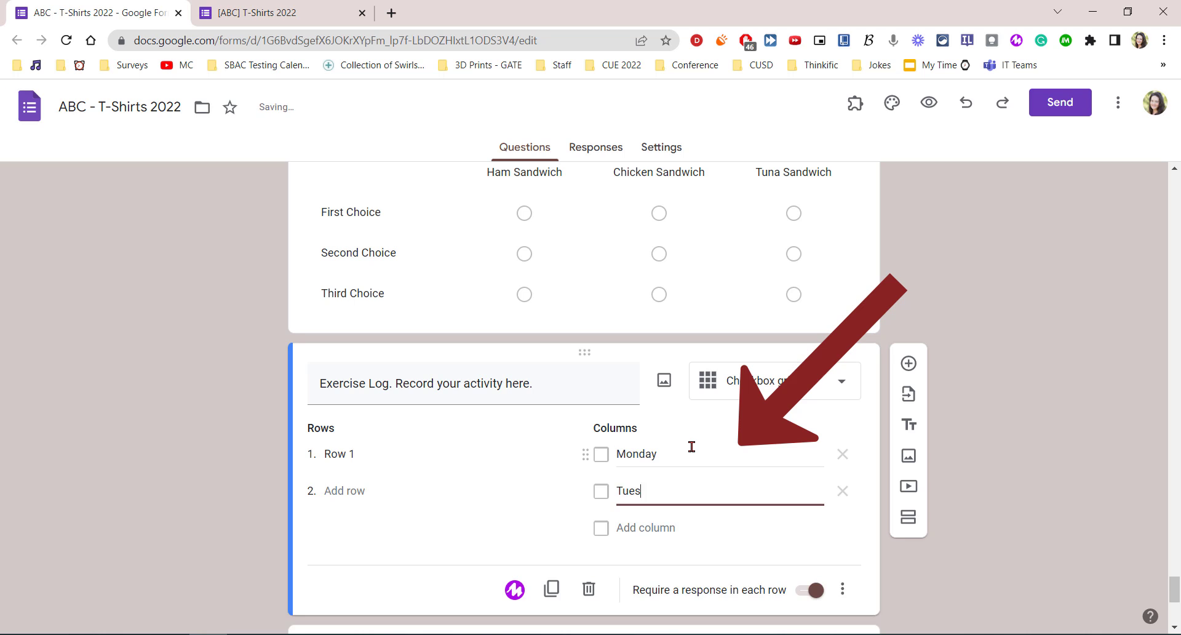
{"action": "type", "text": "day"}
{"action": "key", "text": "Return"}
{"action": "type", "text": "Wednesday"}
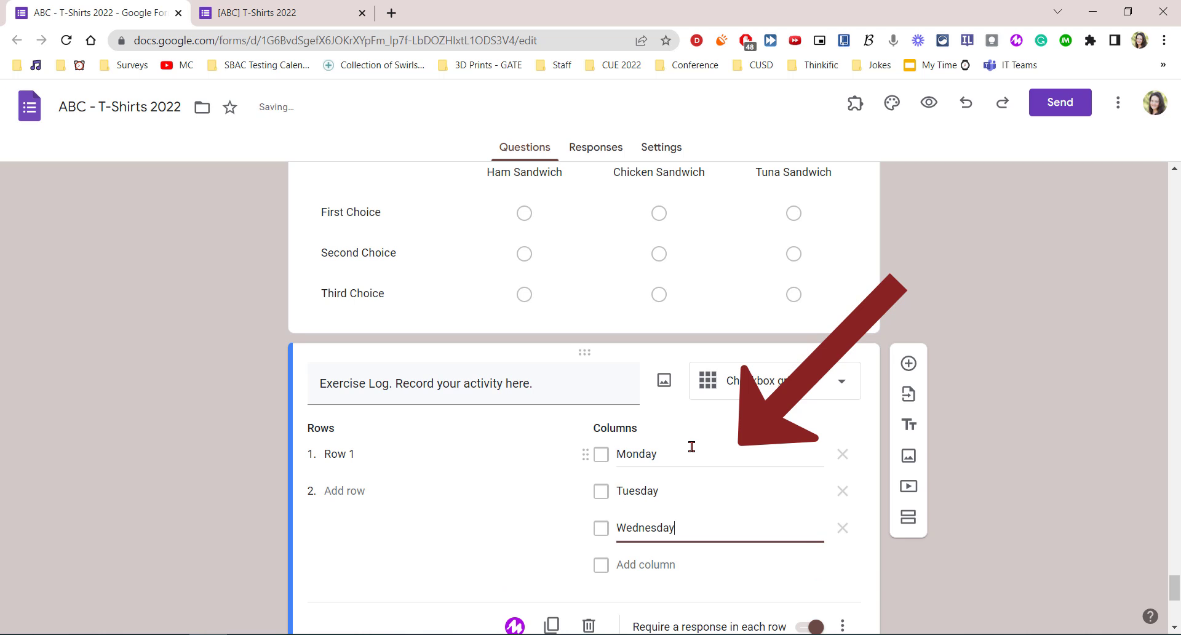
{"action": "key", "text": "Return"}
{"action": "type", "text": "Thursday"}
{"action": "key", "text": "Return"}
{"action": "type", "text": "Friday"}
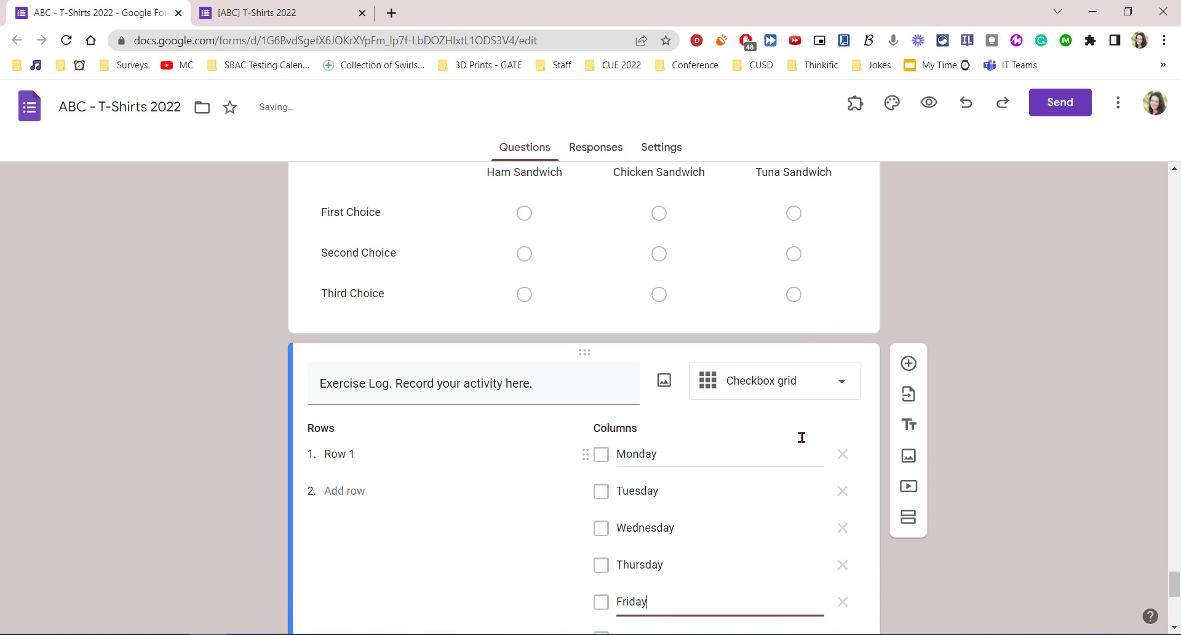
Enter the exercise log grid's rows as Walk, Run, Arms, Abs and Legs.
{"action": "left_click", "coordinate": [363, 453]}
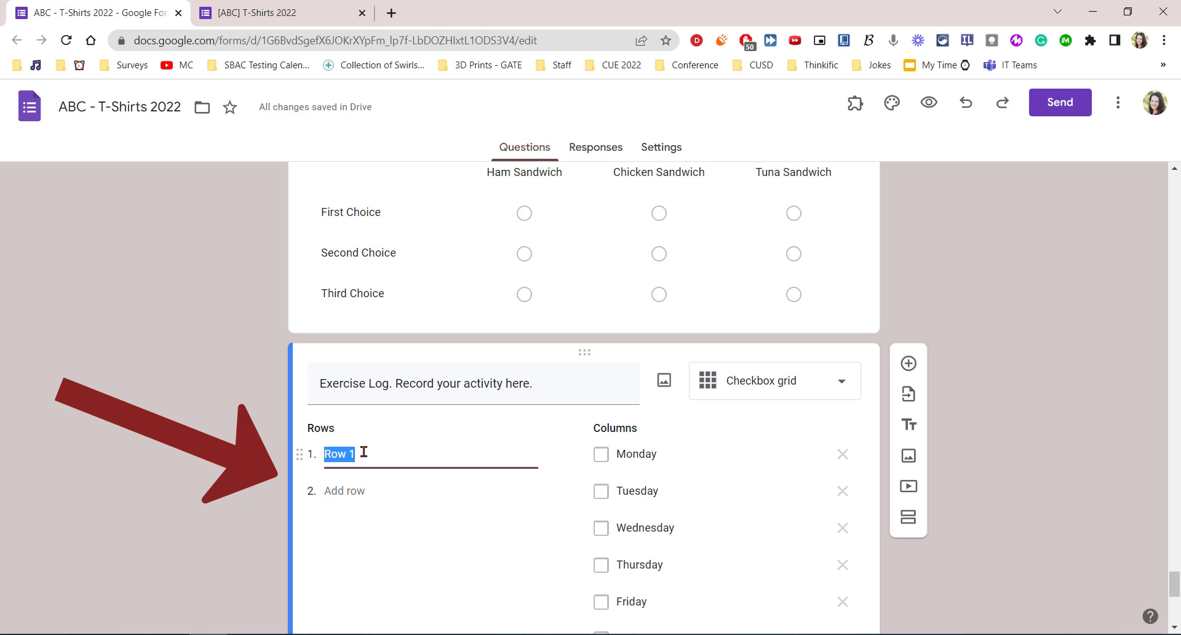
{"action": "type", "text": "Walk"}
{"action": "key", "text": "Return"}
{"action": "type", "text": "R"}
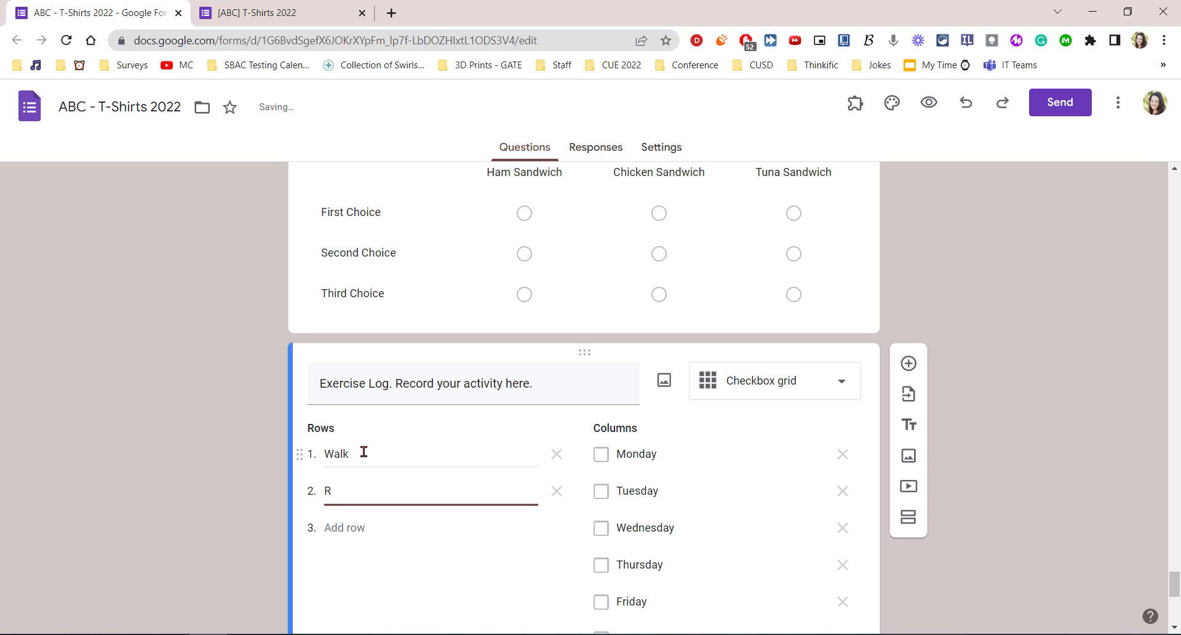
{"action": "type", "text": "un"}
{"action": "key", "text": "Return"}
{"action": "type", "text": "Arms"}
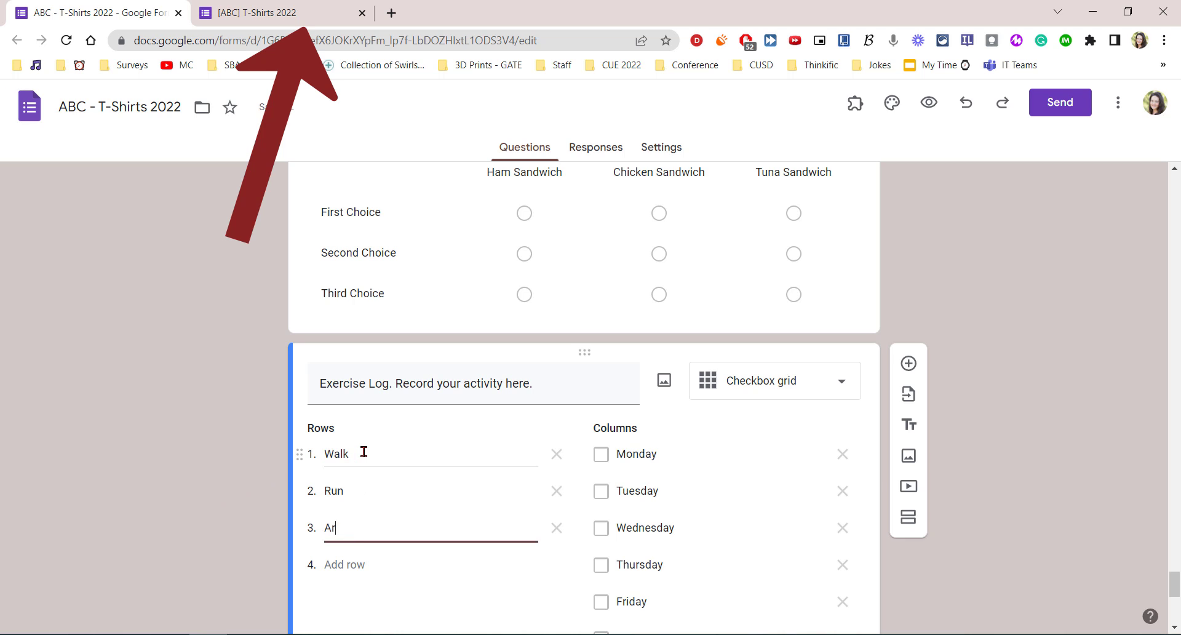
{"action": "key", "text": "Return"}
{"action": "type", "text": "Abs"}
{"action": "key", "text": "Return"}
{"action": "type", "text": "Legs"}
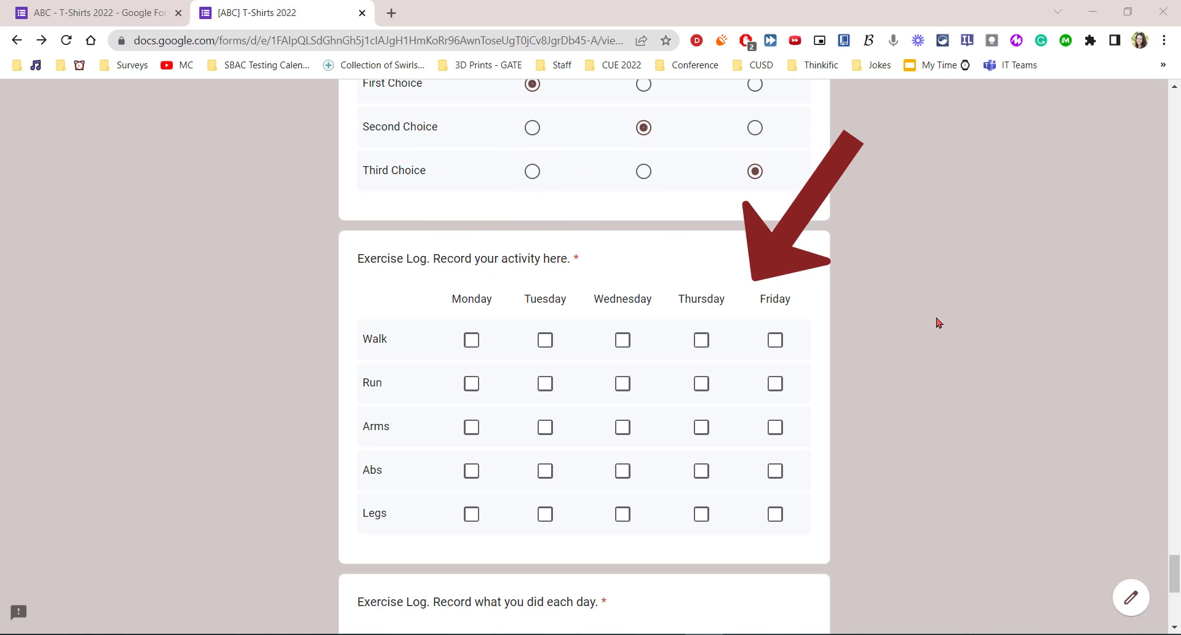
In the live form's exercise log, mark Walk, Run, Arms and Abs for Monday.
{"action": "left_click", "coordinate": [471, 341]}
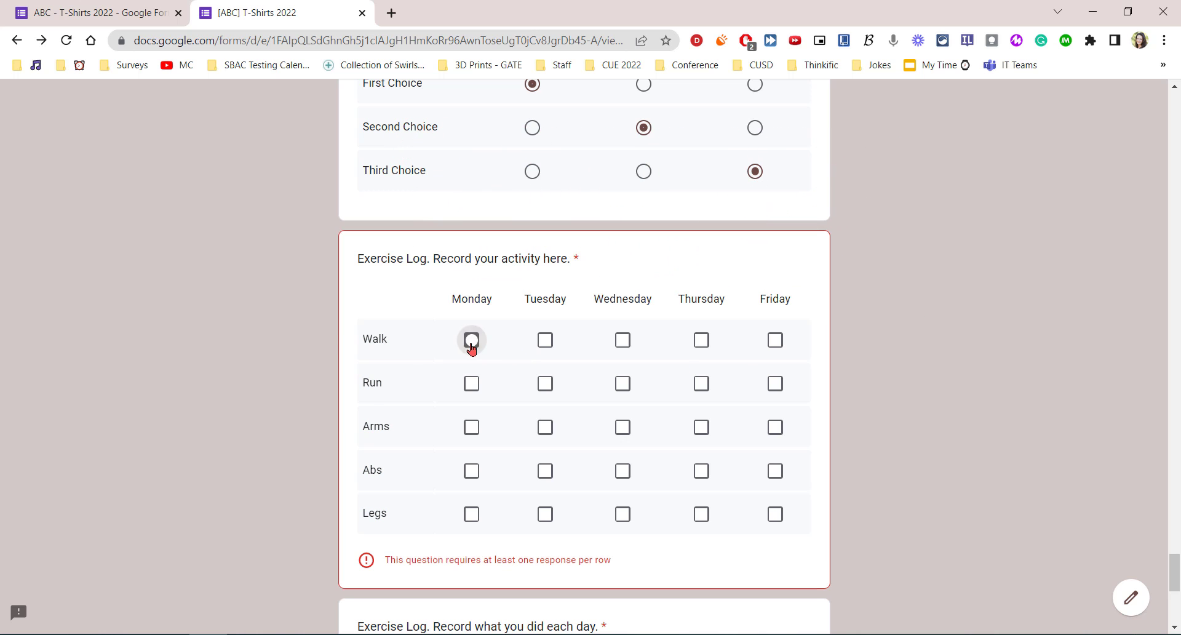
{"action": "left_click", "coordinate": [471, 385]}
{"action": "left_click", "coordinate": [471, 428]}
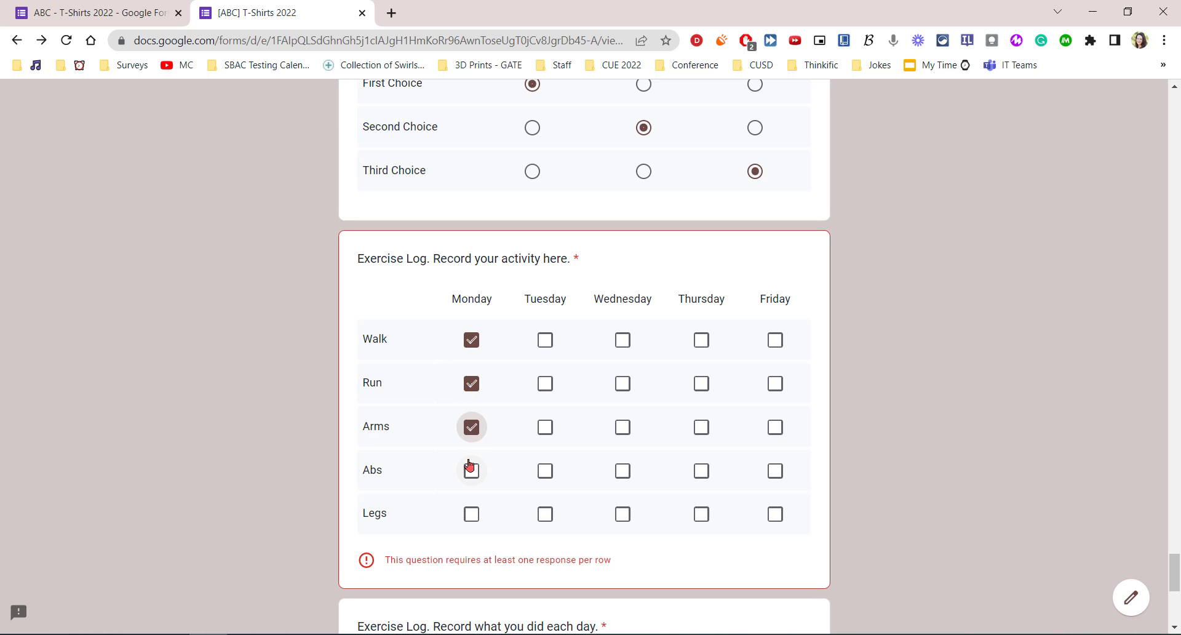
{"action": "left_click", "coordinate": [470, 471]}
Mark Run and Arms for Tuesday, Arms for Wednesday, Arms and Abs for Thursday, and Abs and Legs for Friday.
{"action": "left_click", "coordinate": [545, 384]}
{"action": "left_click", "coordinate": [545, 427]}
{"action": "left_click", "coordinate": [620, 433]}
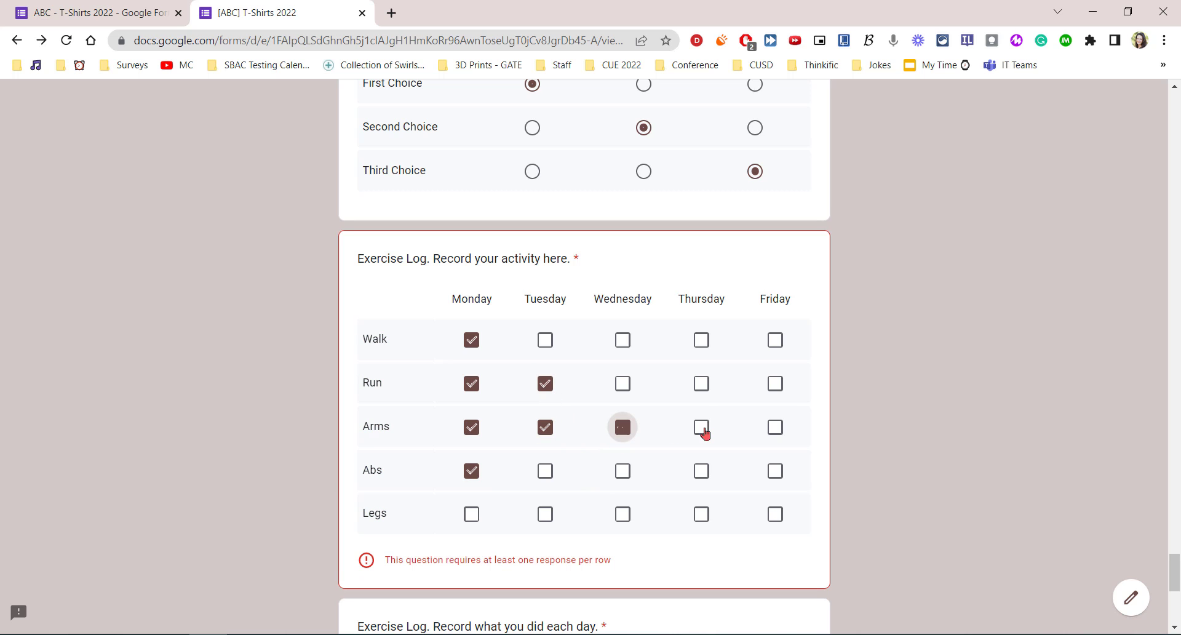
{"action": "left_click", "coordinate": [701, 429]}
{"action": "left_click", "coordinate": [701, 472]}
{"action": "left_click", "coordinate": [769, 472]}
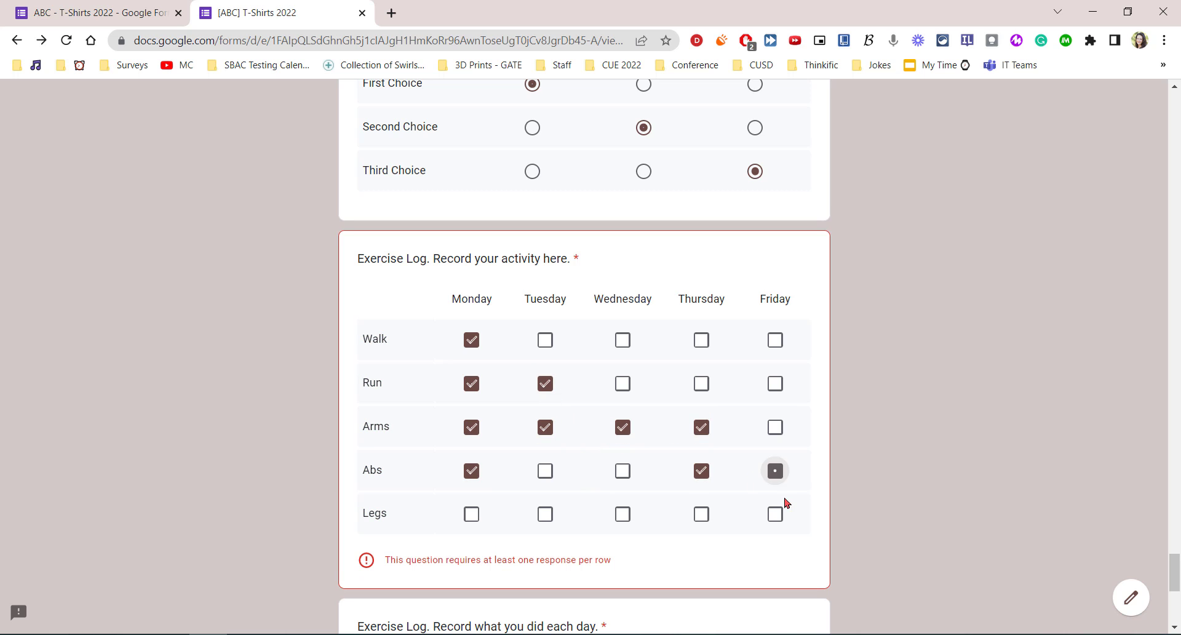
{"action": "left_click", "coordinate": [777, 515]}
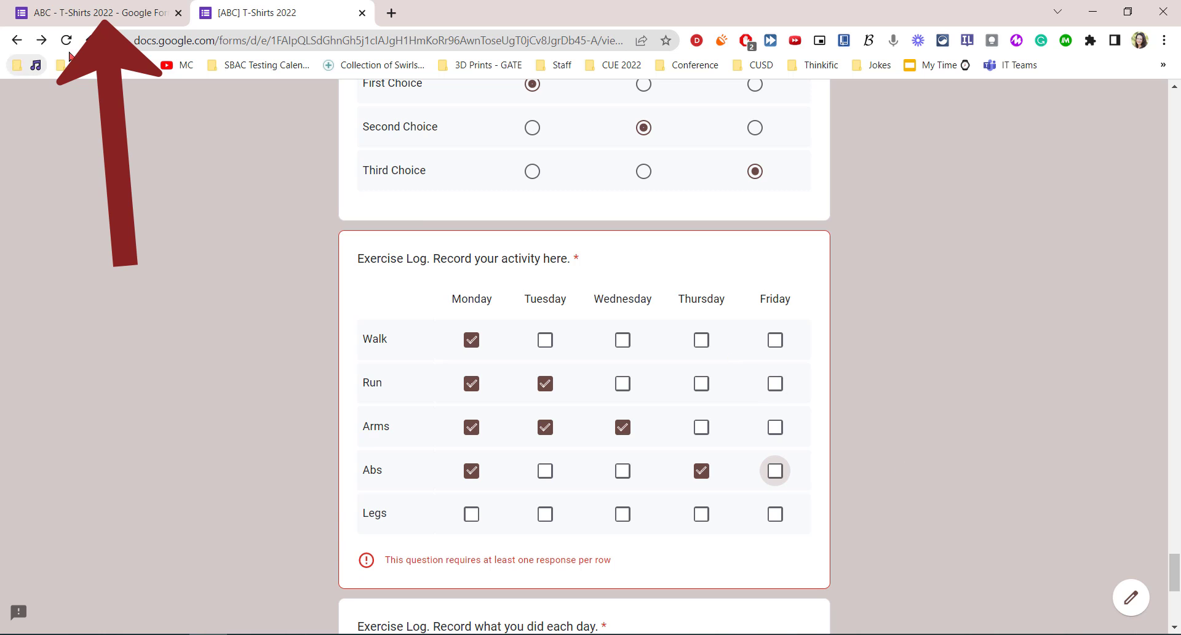
Back in the form editor, add a sixth row named Nothing to the exercise log grid.
{"action": "left_click", "coordinate": [84, 18]}
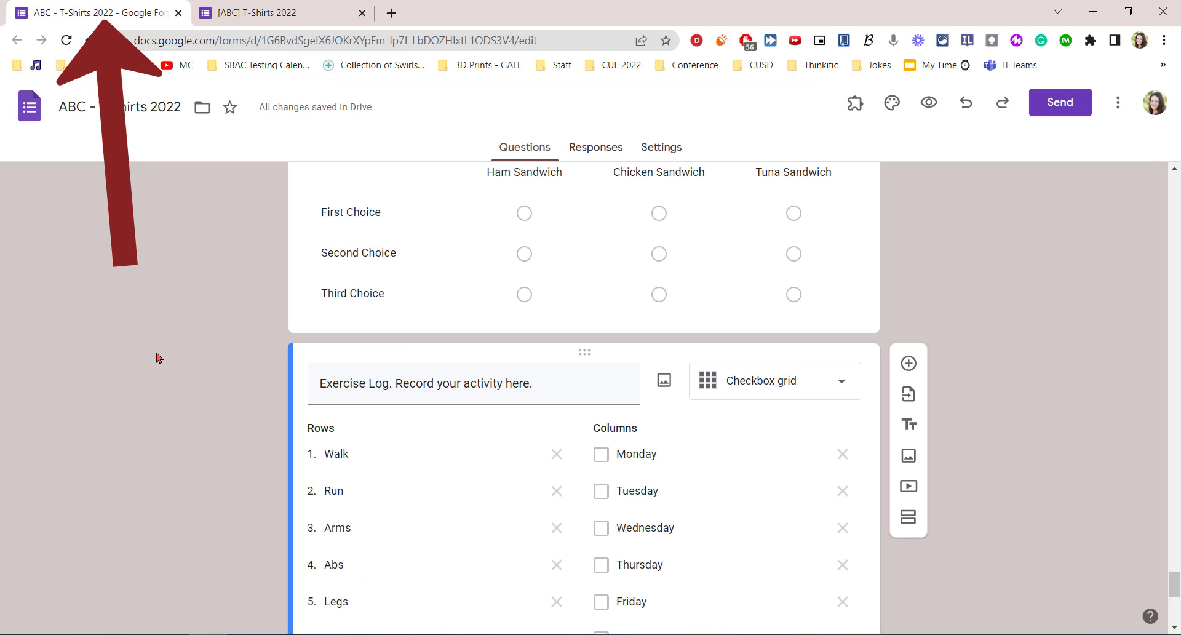
{"action": "scroll", "coordinate": [158, 357], "scroll_direction": "down", "scroll_amount": 3}
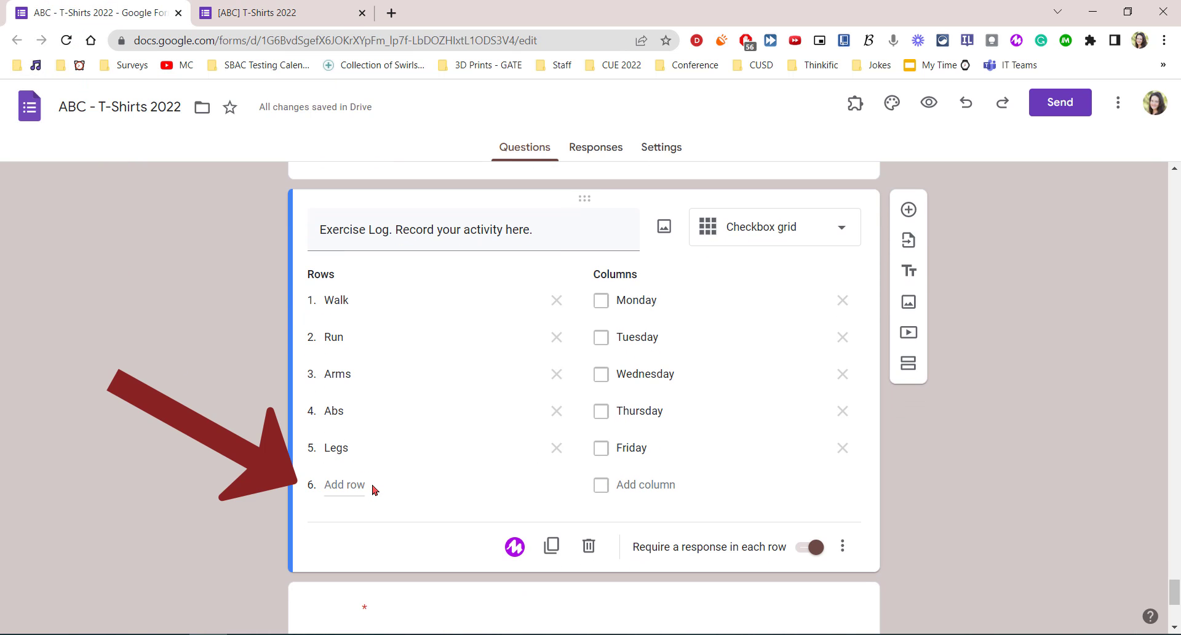
{"action": "left_click", "coordinate": [344, 484]}
{"action": "type", "text": "Nothing"}
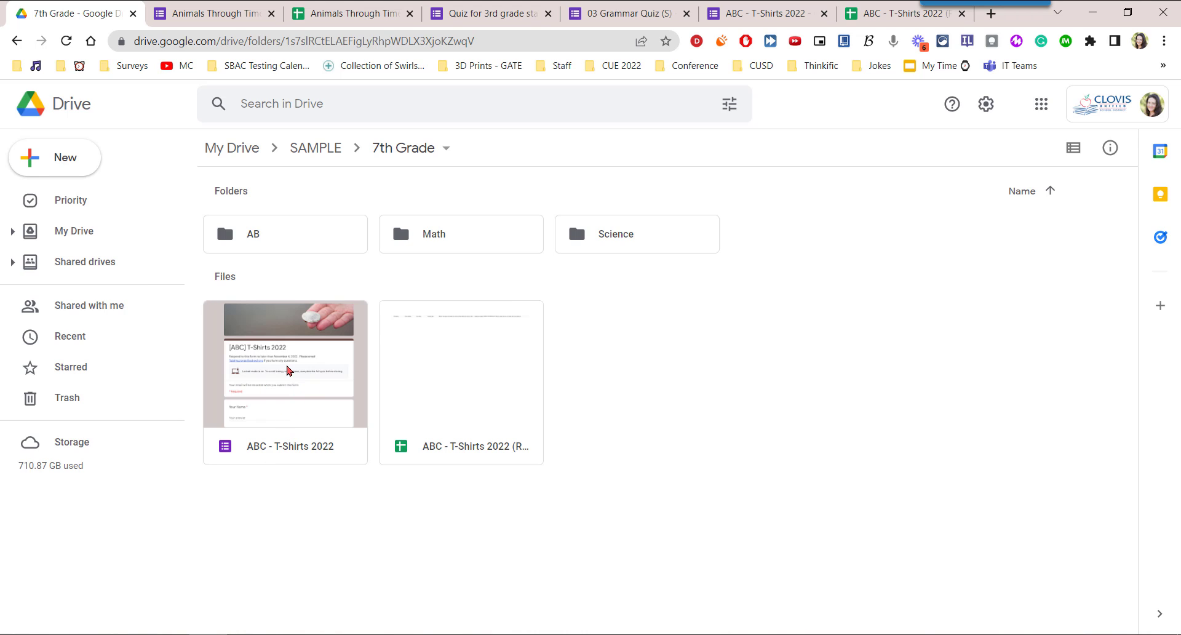
In Google Drive's 7th Grade folder, make a copy of the ABC - T-Shirts 2022 form.
{"action": "left_click", "coordinate": [287, 370]}
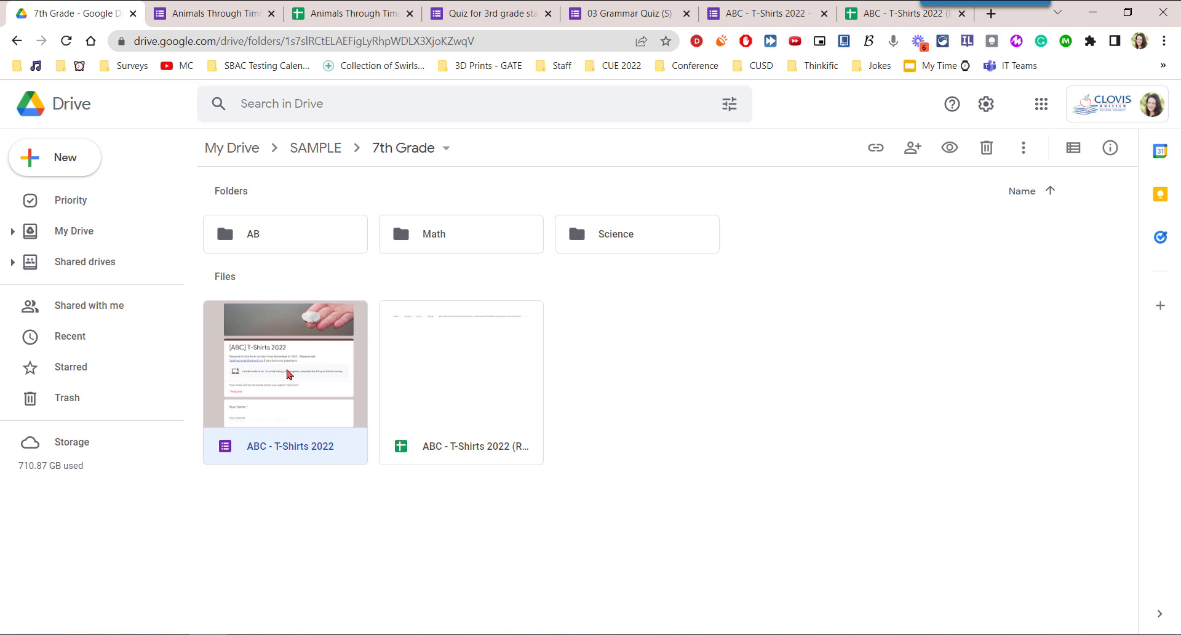
{"action": "right_click", "coordinate": [287, 373]}
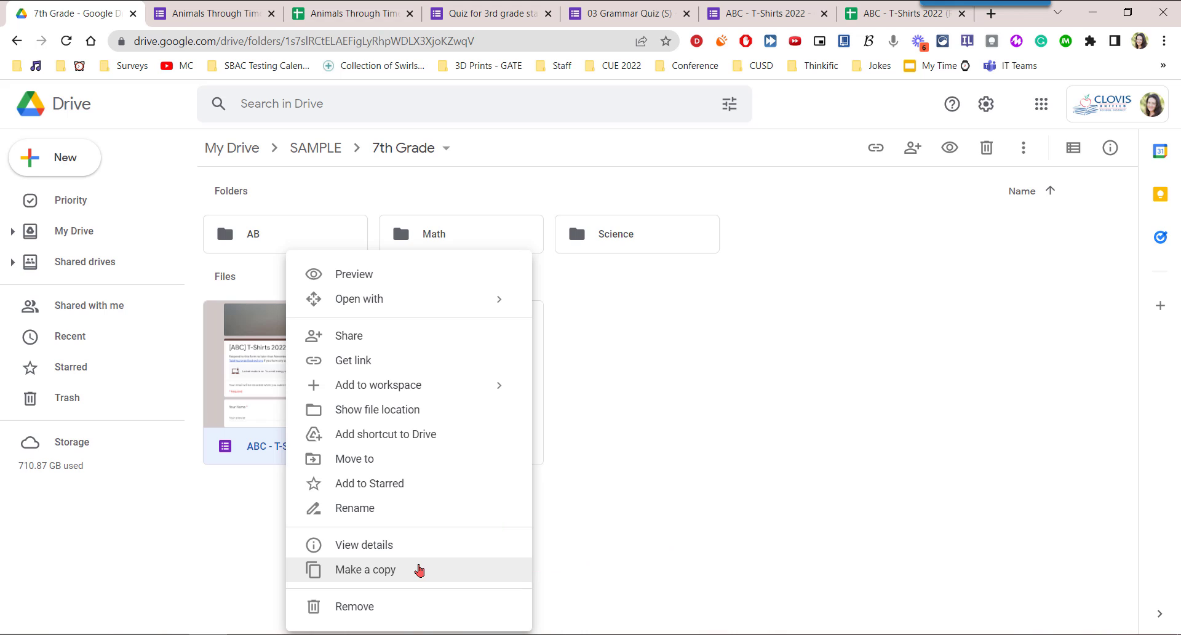
{"action": "left_click", "coordinate": [419, 570]}
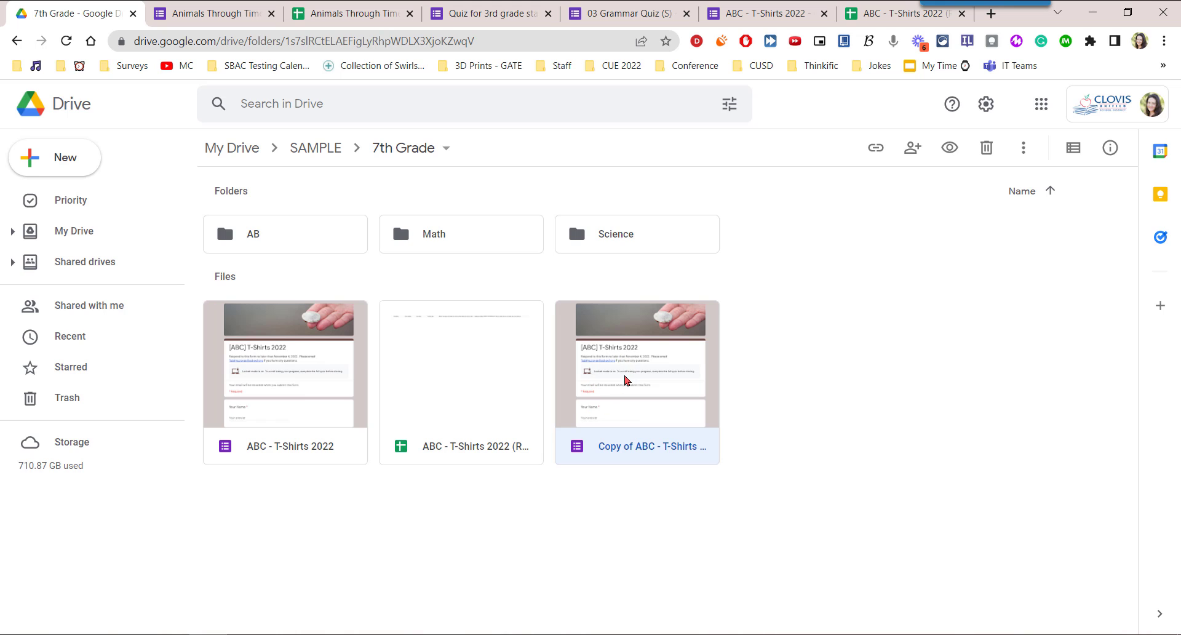
View the open 3rd grade math quiz and 03 Grammar Quiz (S) forms, and return to the 7th Grade folder.
{"action": "right_click", "coordinate": [624, 379]}
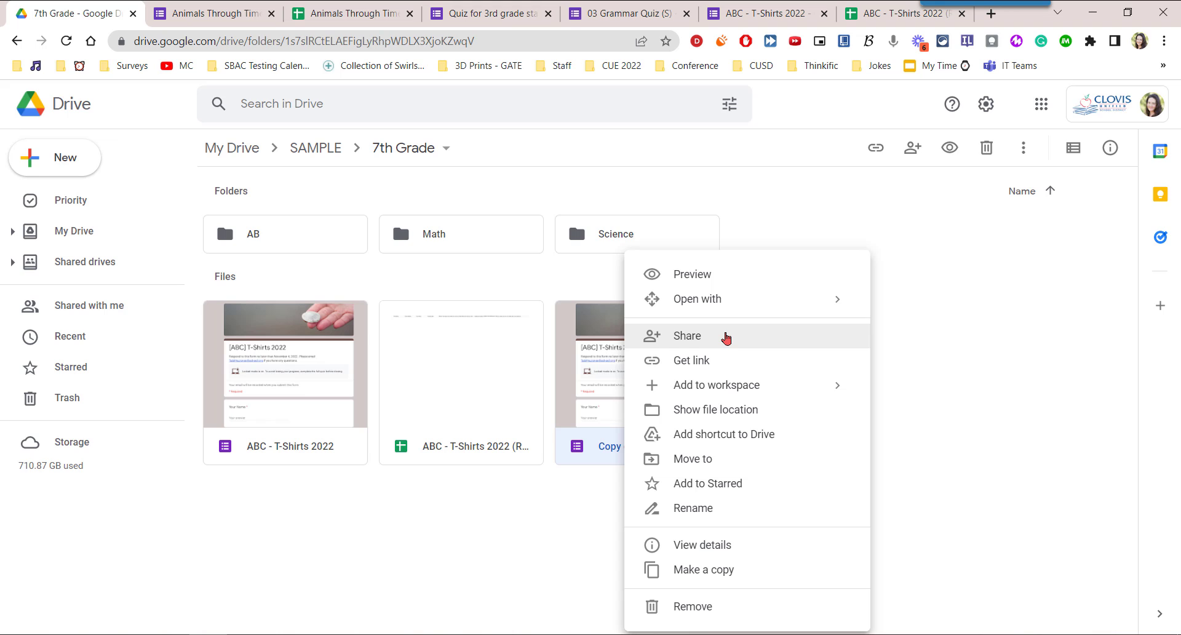
{"action": "left_click", "coordinate": [499, 15]}
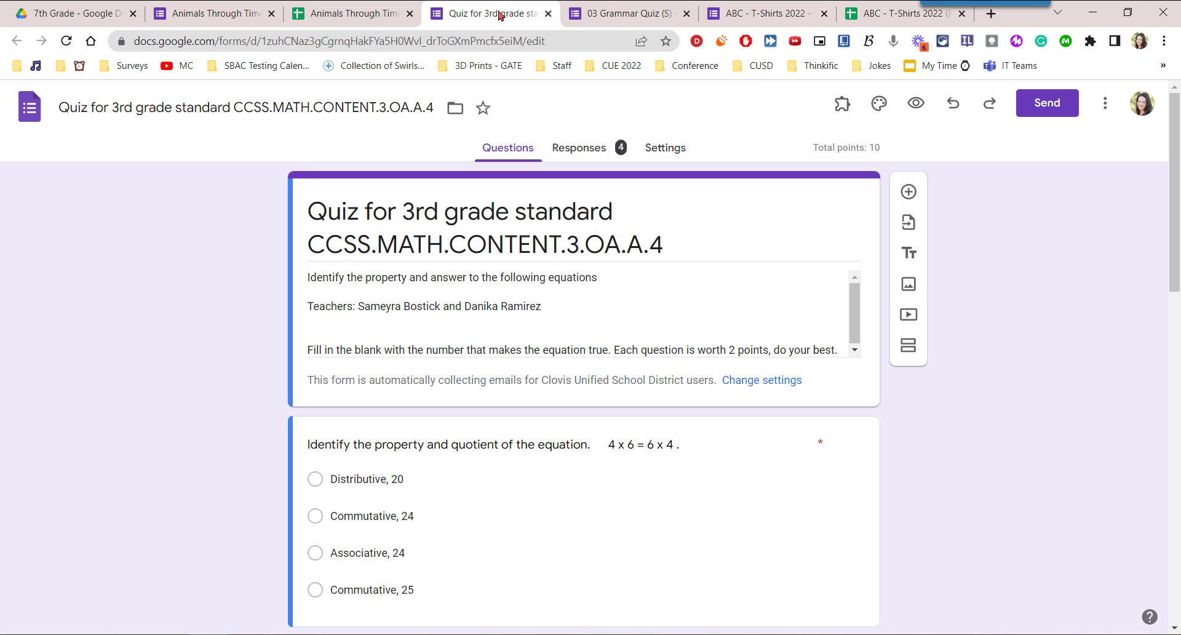
{"action": "left_click", "coordinate": [602, 15]}
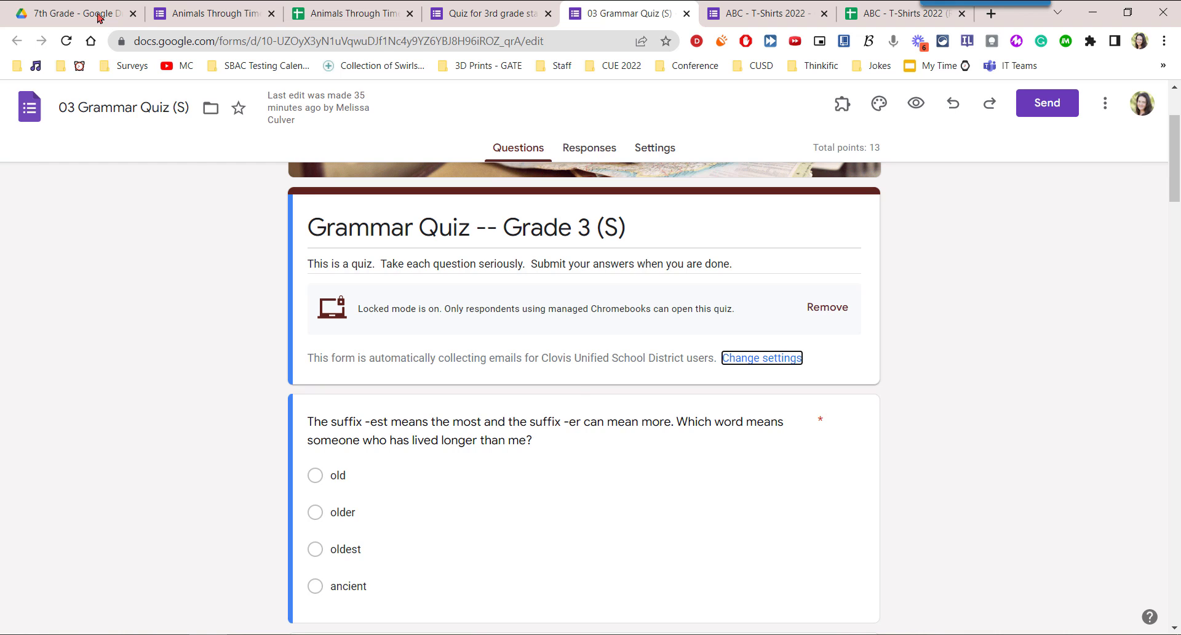
{"action": "left_click", "coordinate": [98, 15]}
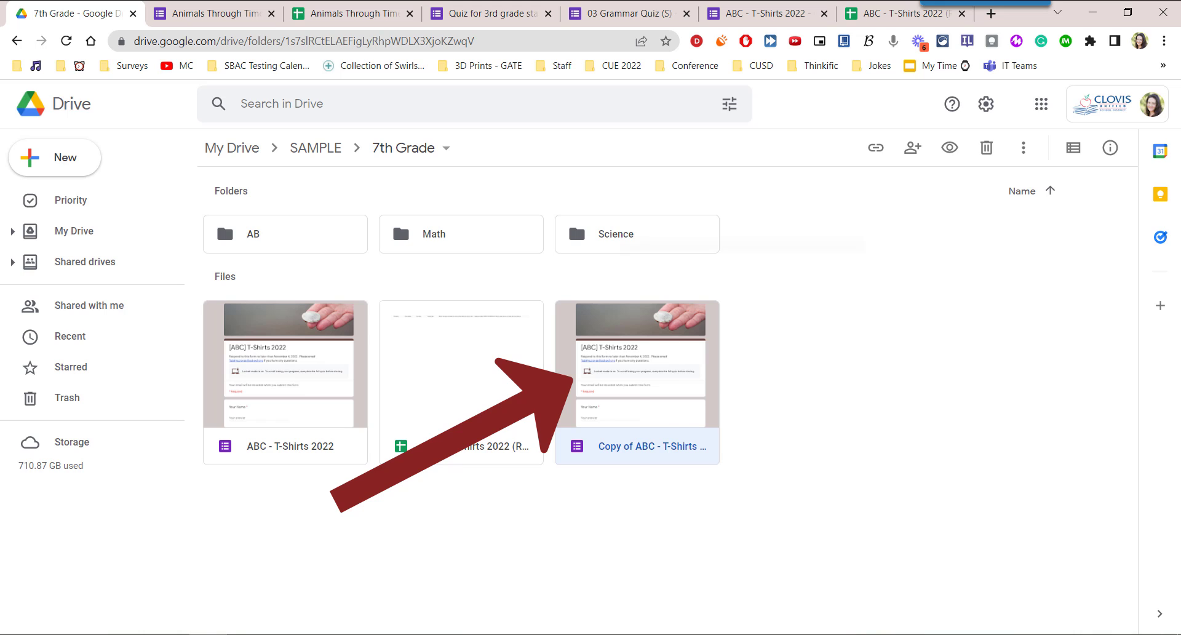
Share the copied T-Shirts form with three colleagues as editors and send them the invitation.
{"action": "right_click", "coordinate": [619, 382]}
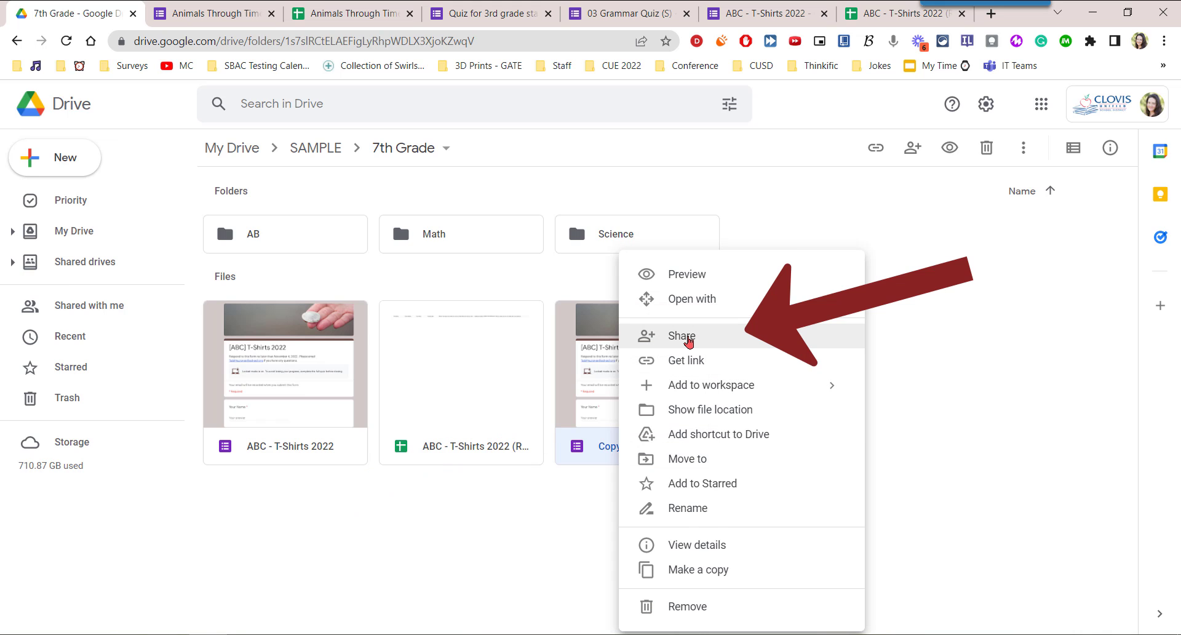
{"action": "left_click", "coordinate": [688, 338]}
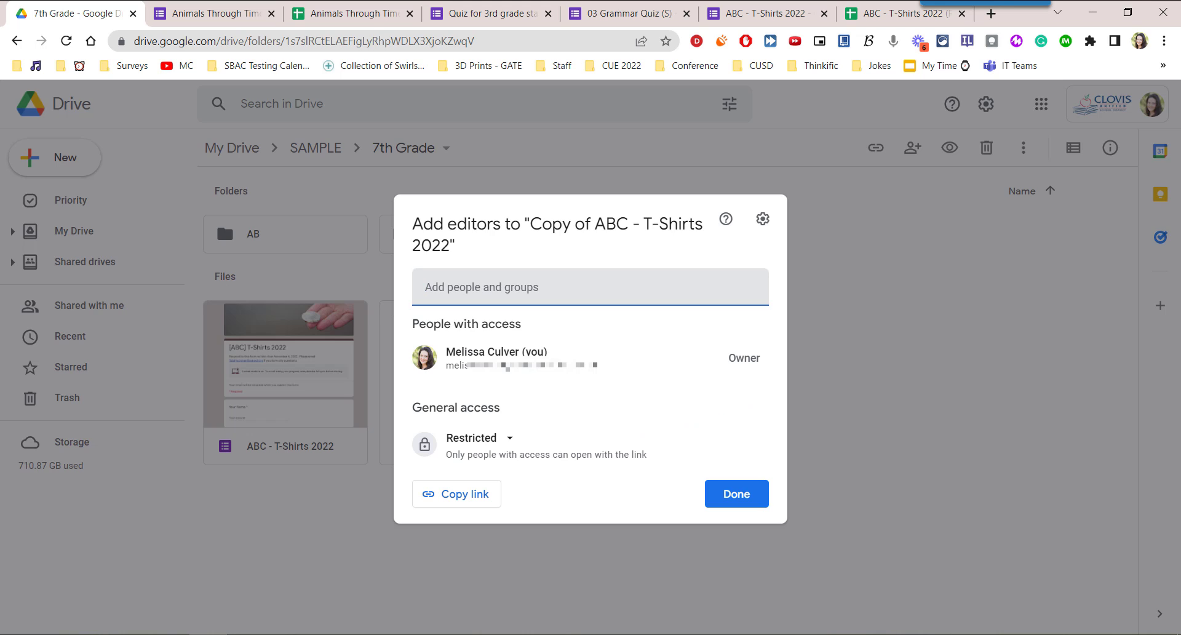
{"action": "type", "text": "kelli"}
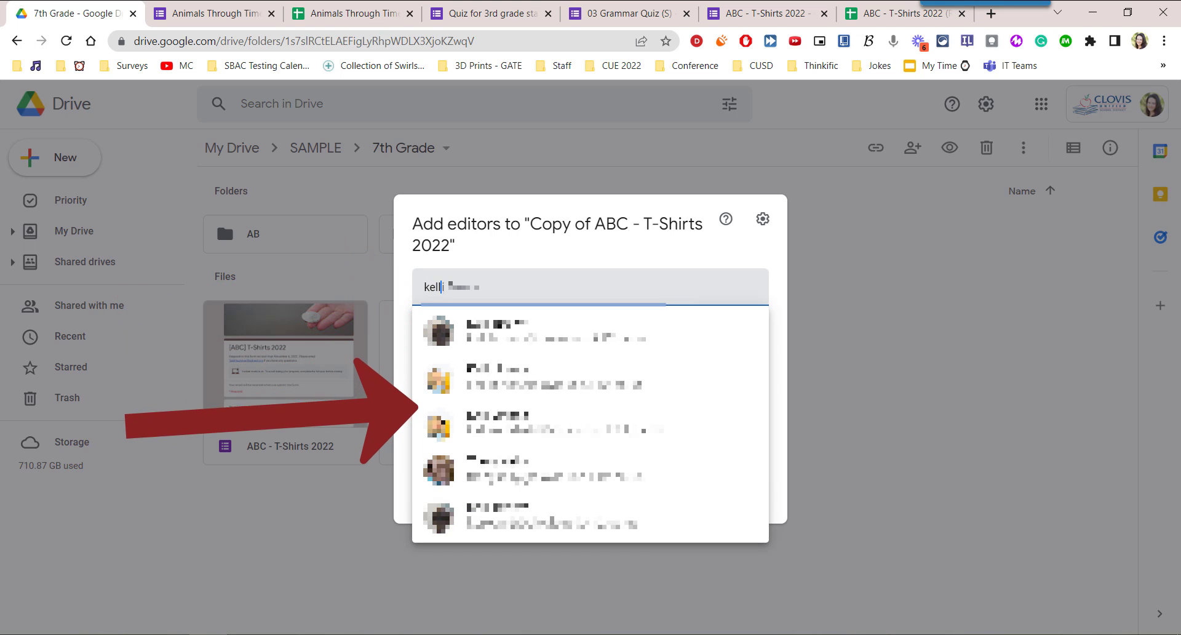
{"action": "left_click", "coordinate": [558, 338]}
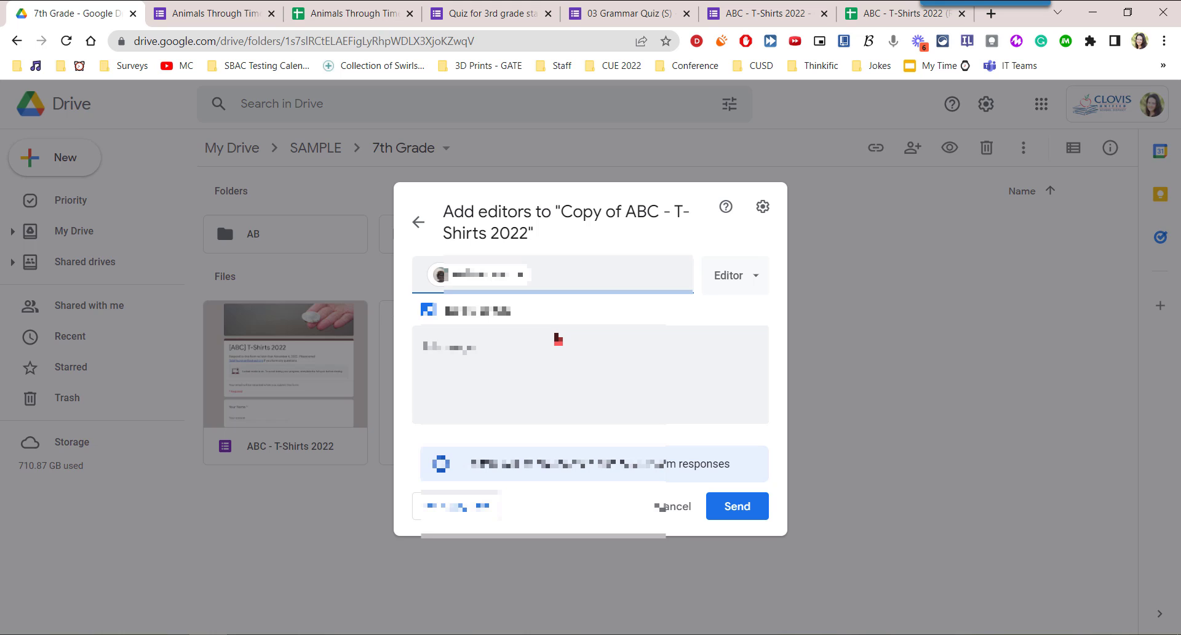
{"action": "type", "text": "ashley"}
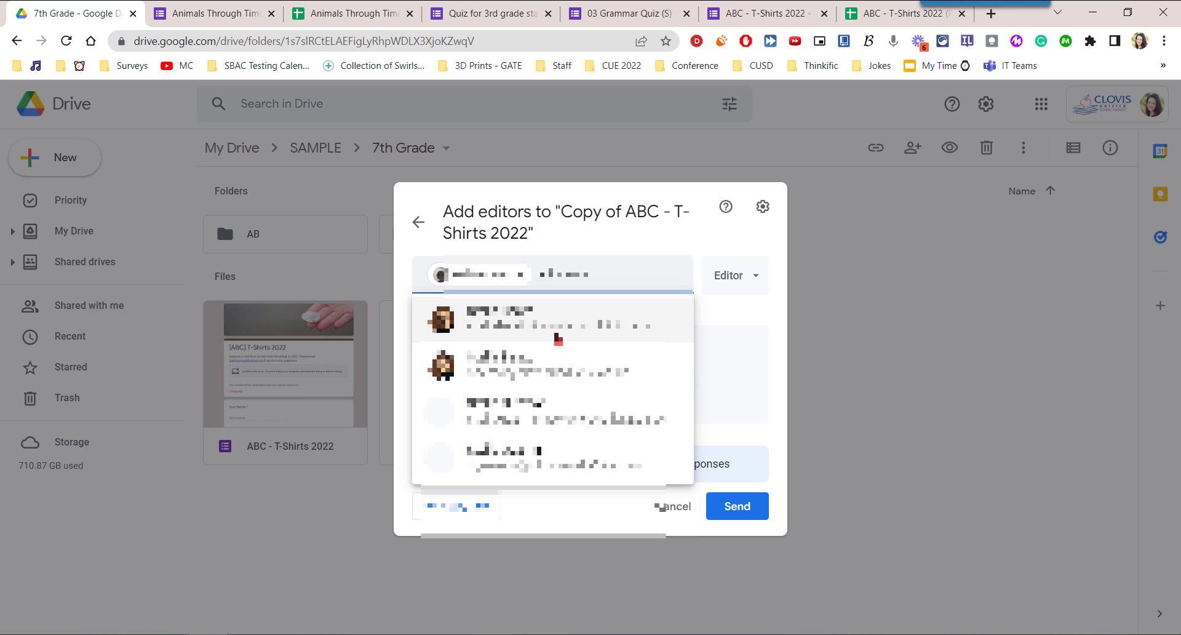
{"action": "left_click", "coordinate": [558, 338]}
{"action": "type", "text": "jennifer"}
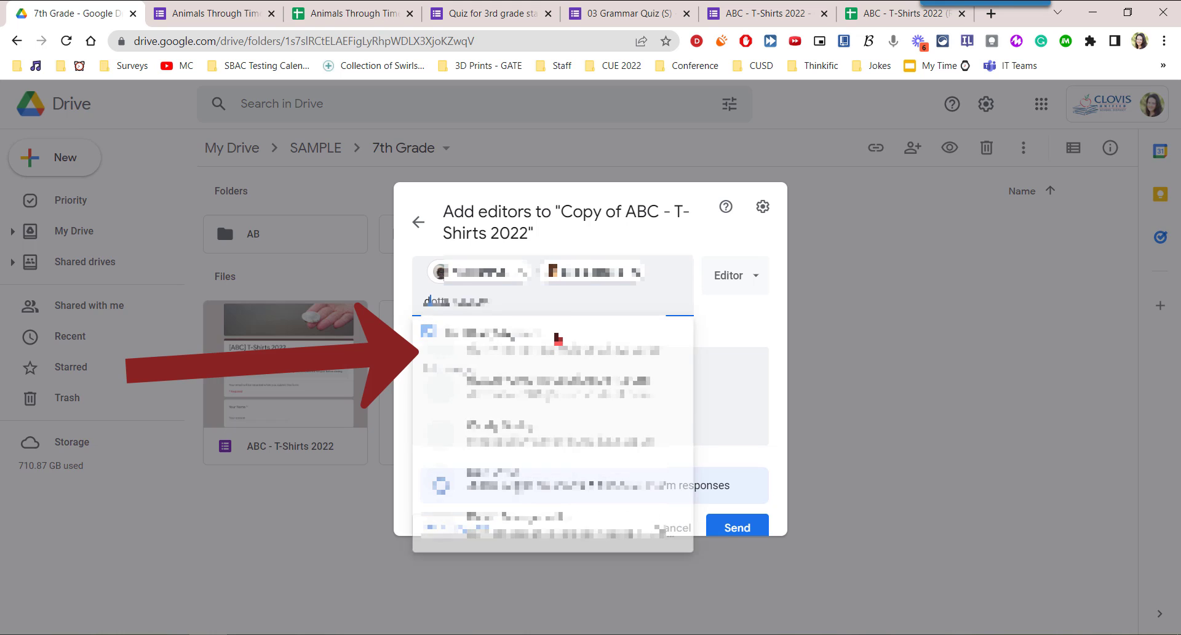
{"action": "left_click", "coordinate": [558, 337]}
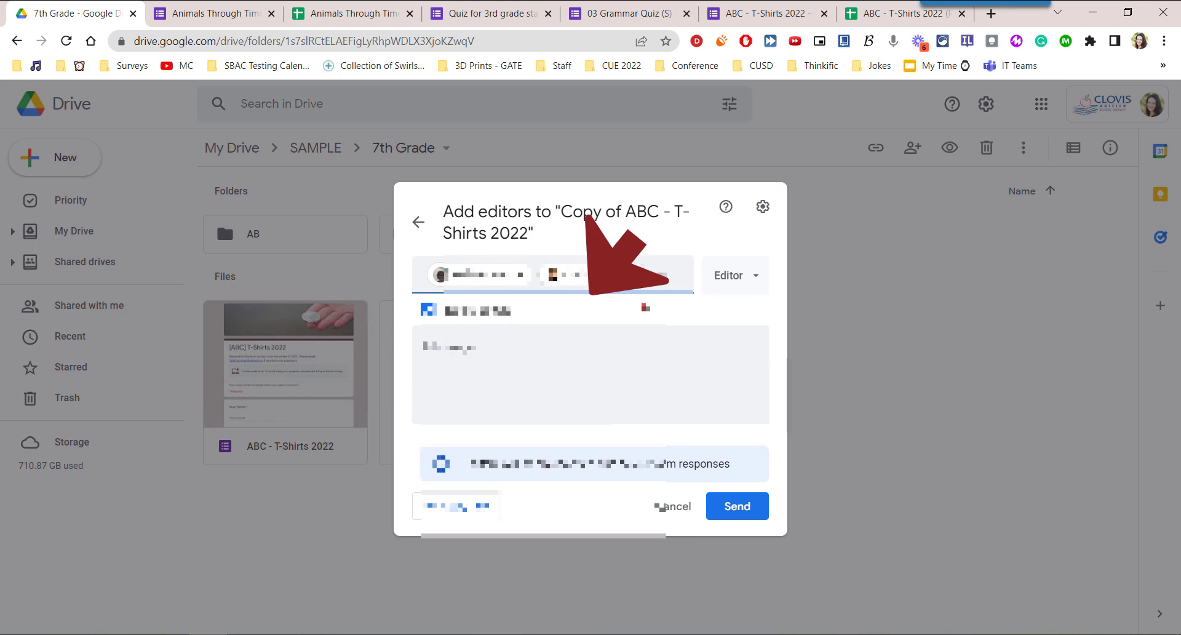
{"action": "type", "text": "dott"}
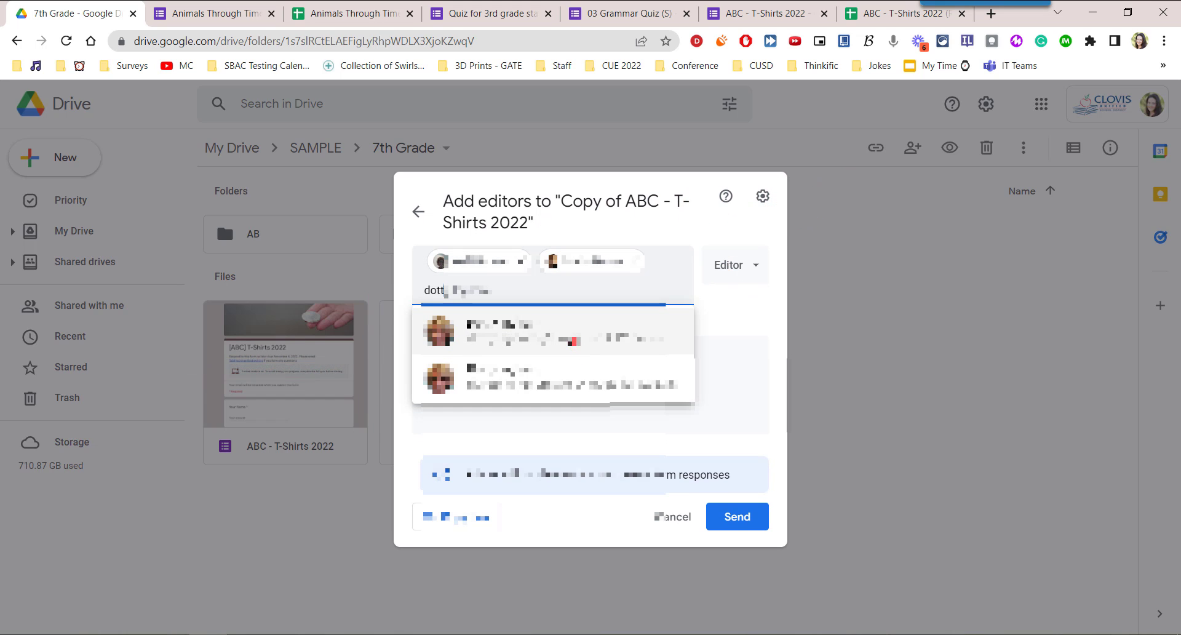
{"action": "key", "text": "Return"}
{"action": "left_click", "coordinate": [749, 323]}
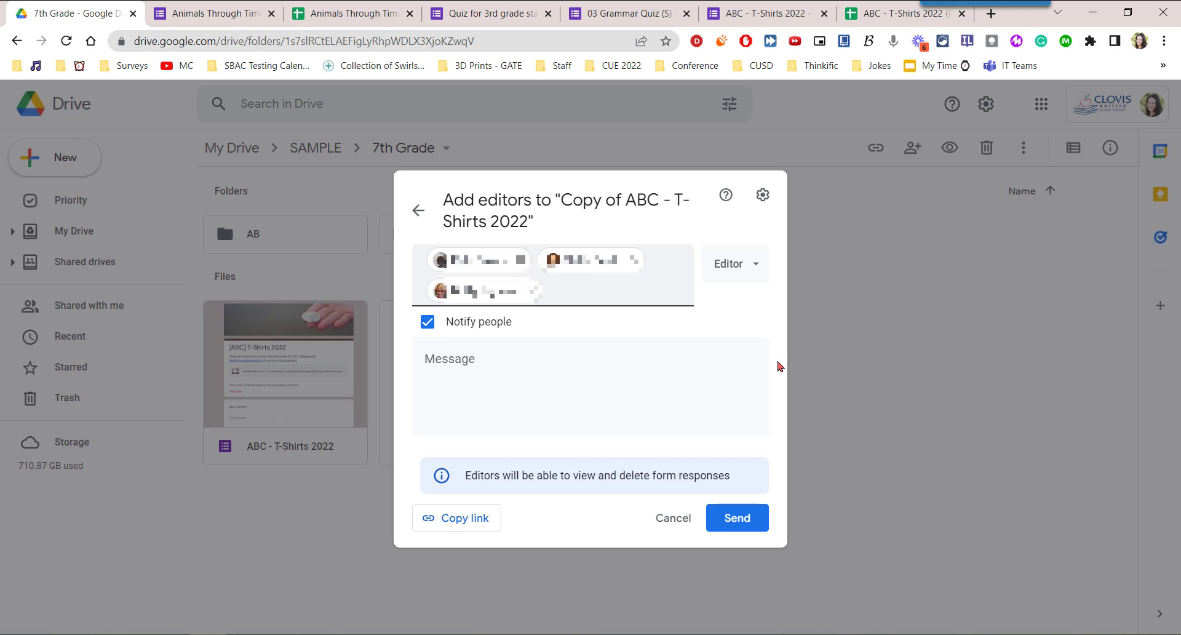
{"action": "left_click", "coordinate": [732, 530]}
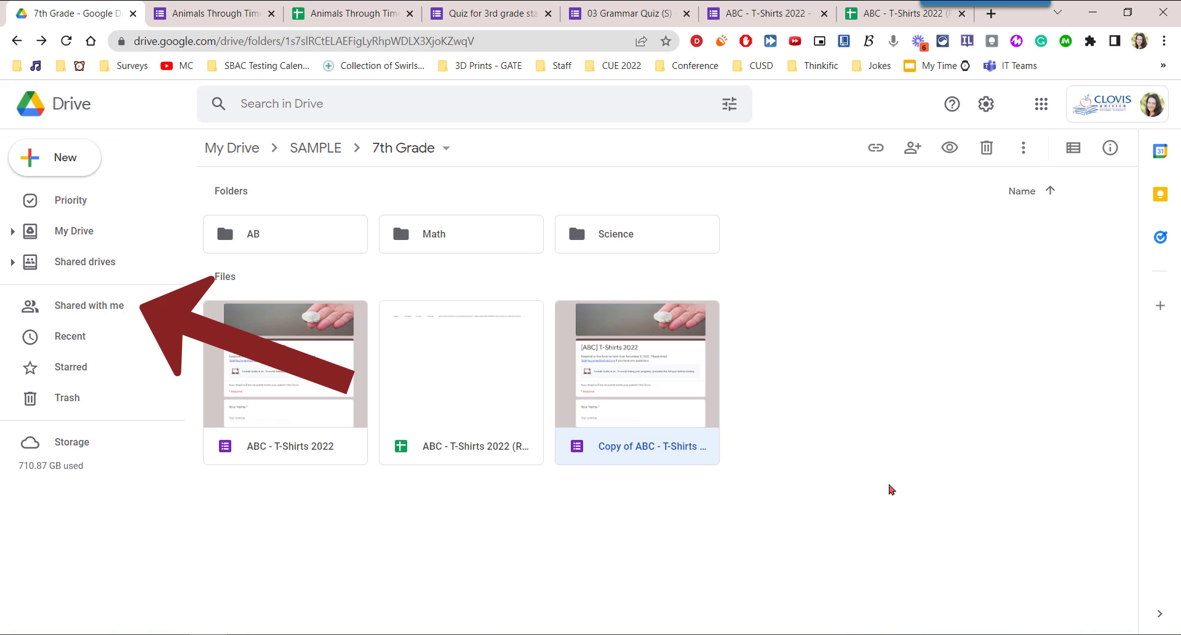